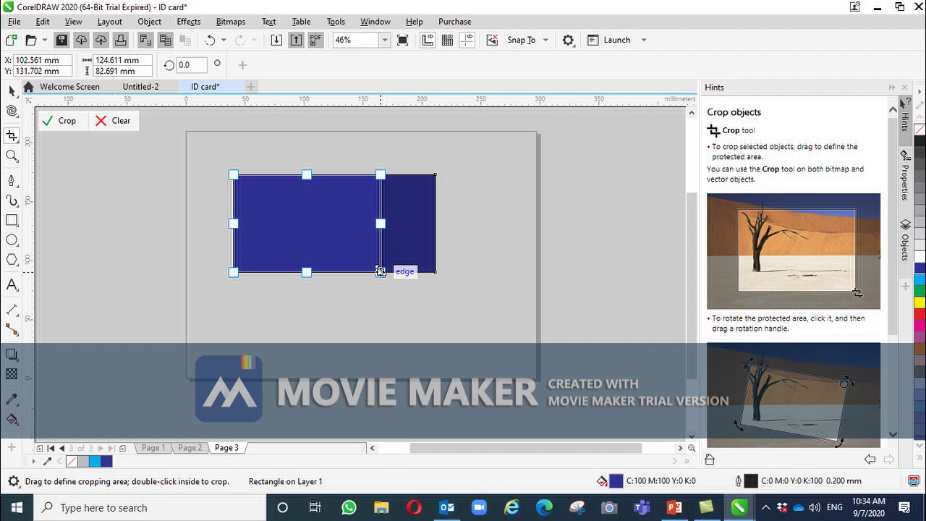
Step: Crop the blue rectangle to its upper-left area, about 77 by 51 mm
drag(380, 270, 324, 283)
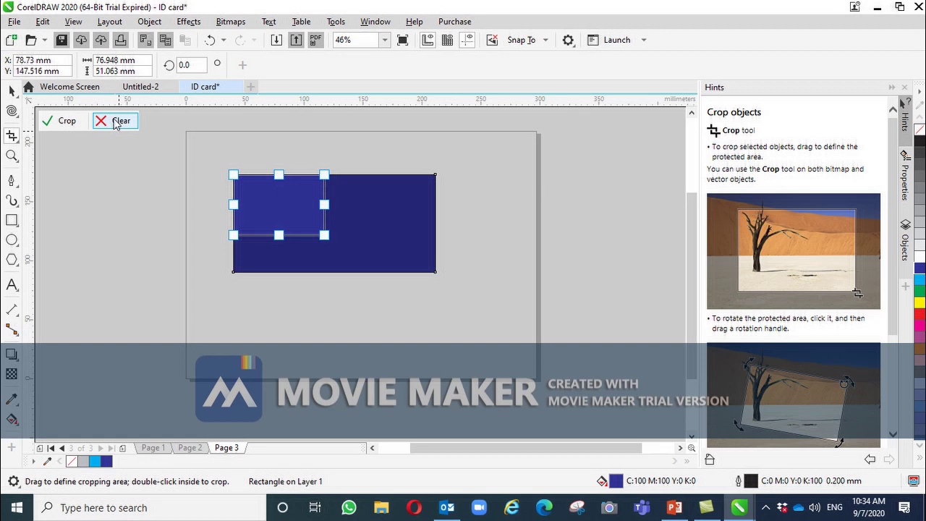
click(65, 123)
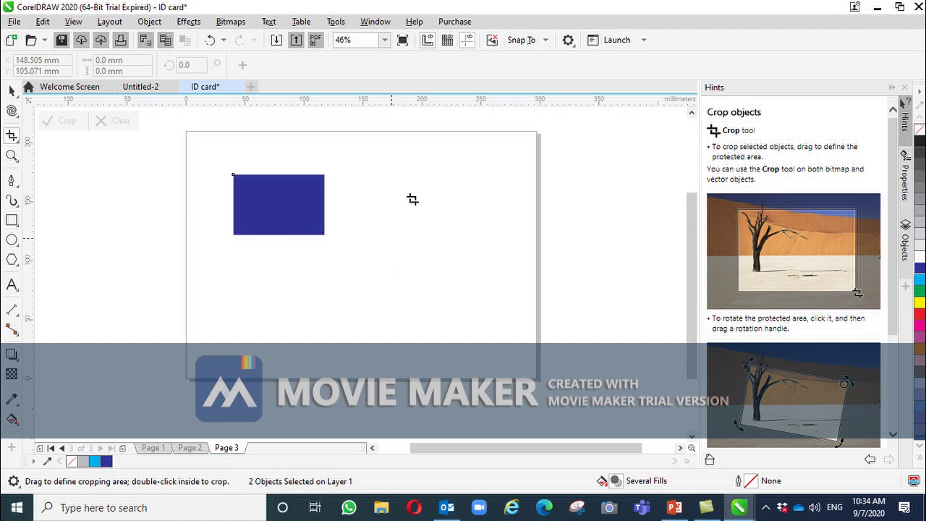
Step: Split the blue rectangle with a near-vertical Knife cut slightly left of centre, and move the pieces about 22 mm right and 14 mm down
click(18, 145)
click(59, 154)
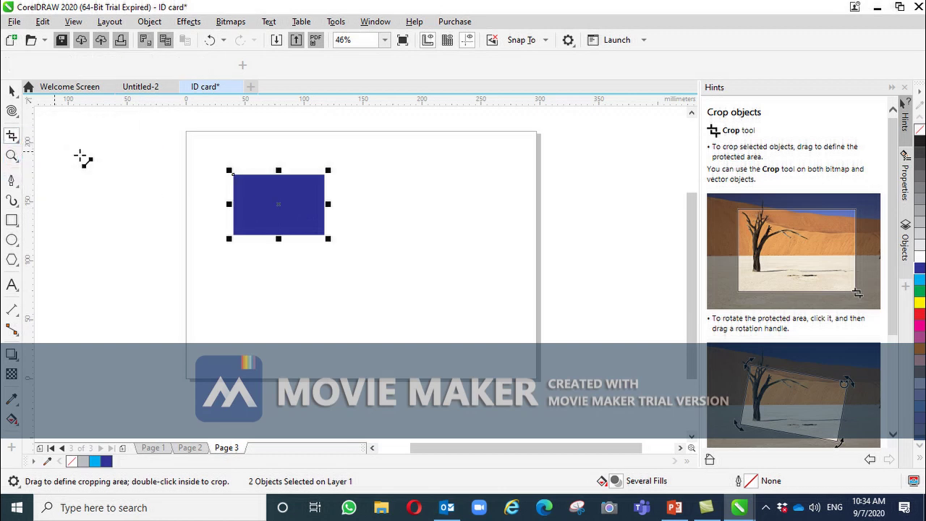
drag(272, 175, 275, 242)
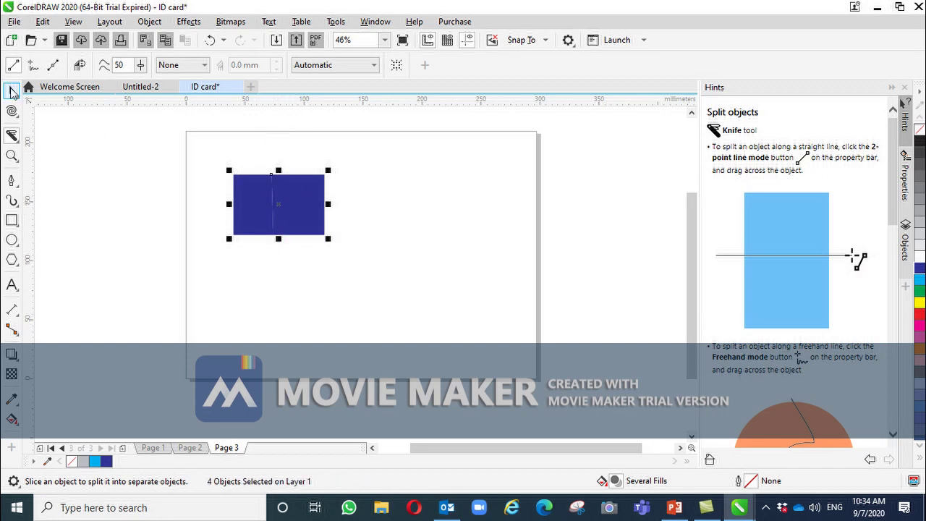
click(12, 90)
drag(289, 202, 318, 221)
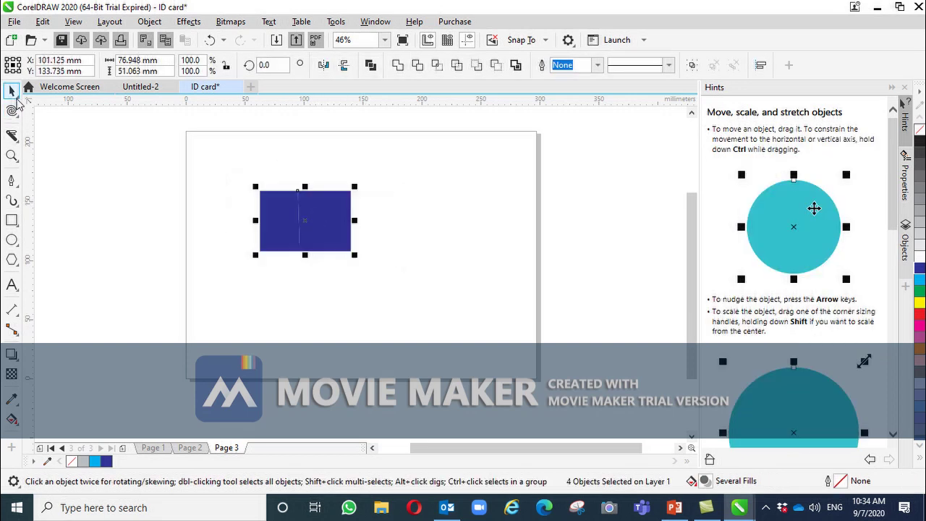
Step: Reshape the right-hand blue piece with the Shape tool by pulling its cut edge right and down, and deselect everything
click(15, 92)
click(18, 115)
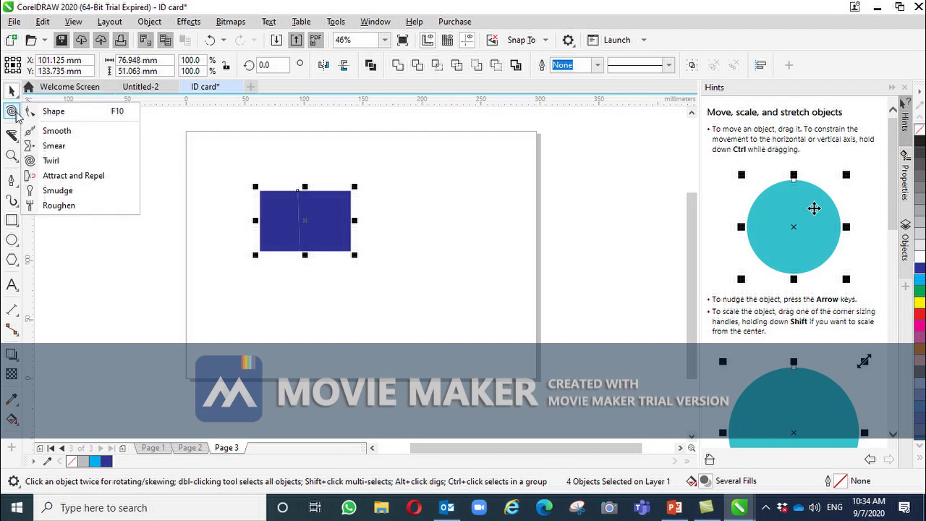
click(51, 111)
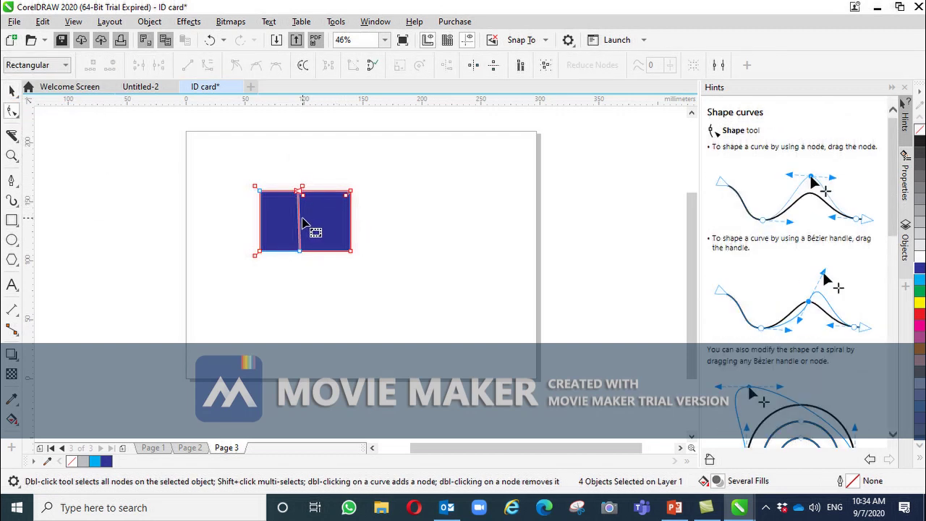
drag(300, 192, 340, 226)
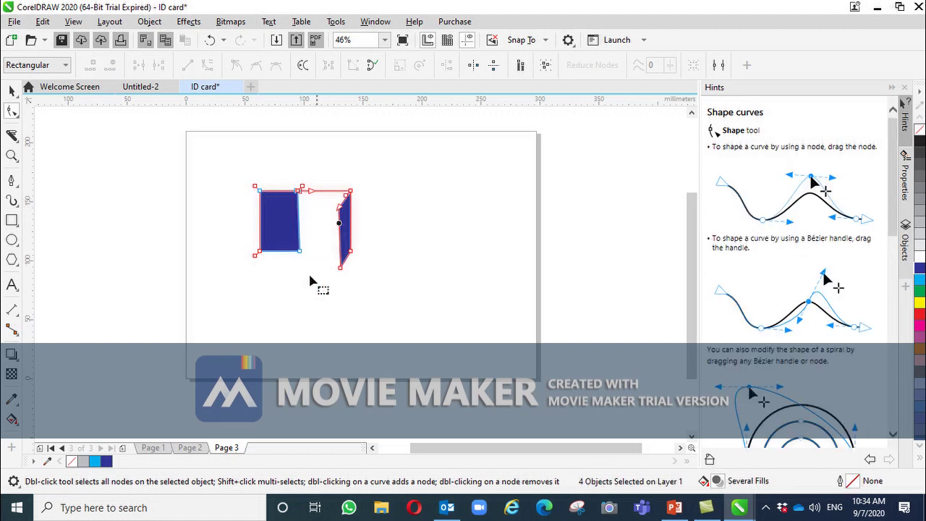
click(13, 92)
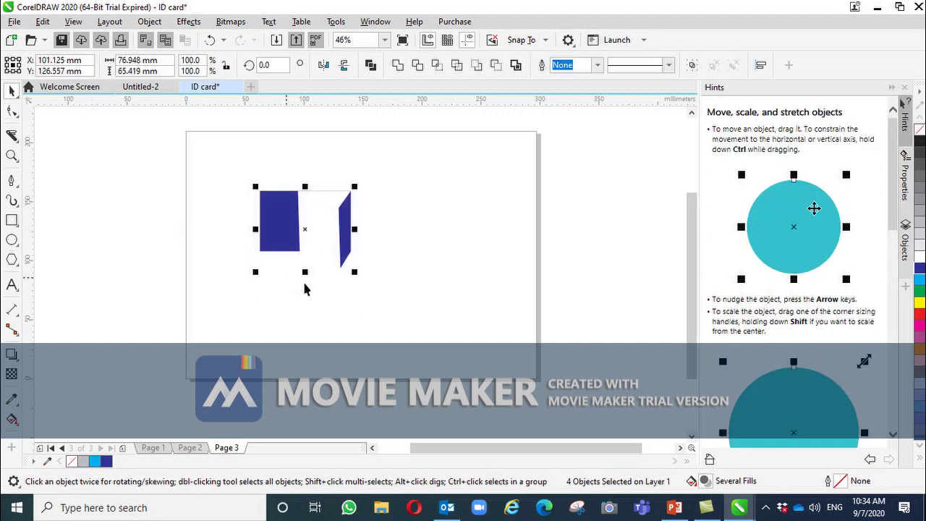
click(417, 283)
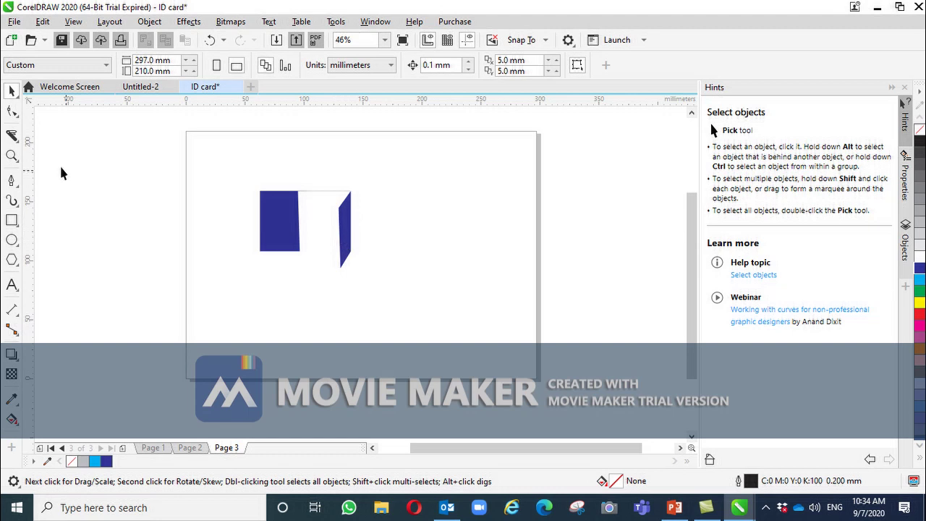
Step: Remove both blue pieces and the thin line between them with the Virtual Segment Delete tool
click(18, 142)
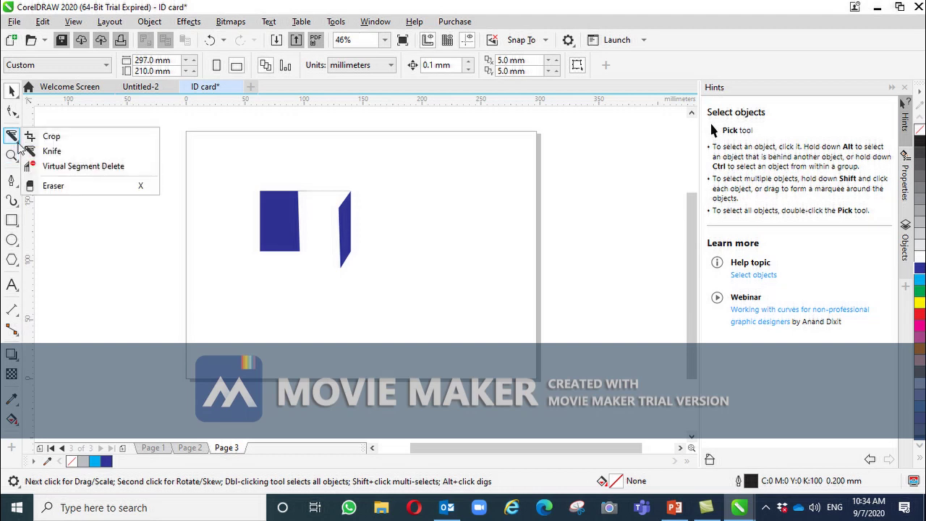
click(58, 167)
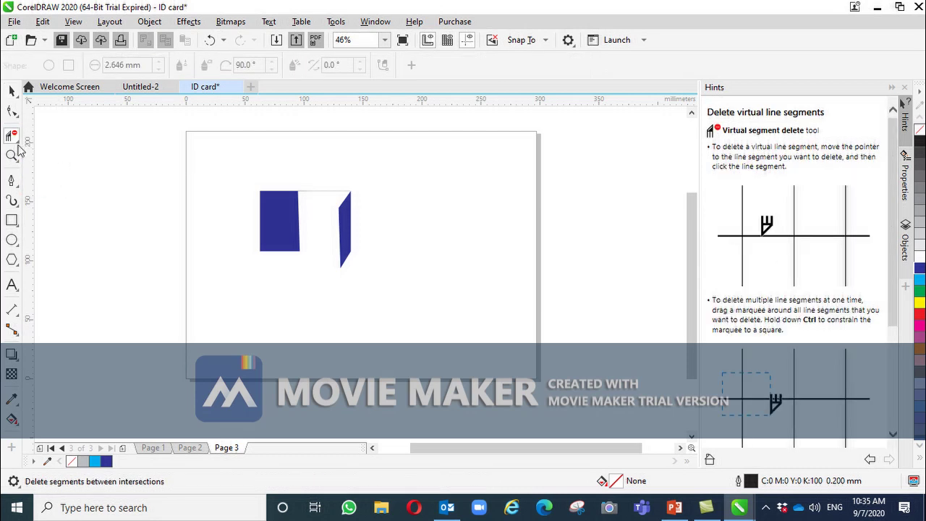
click(19, 142)
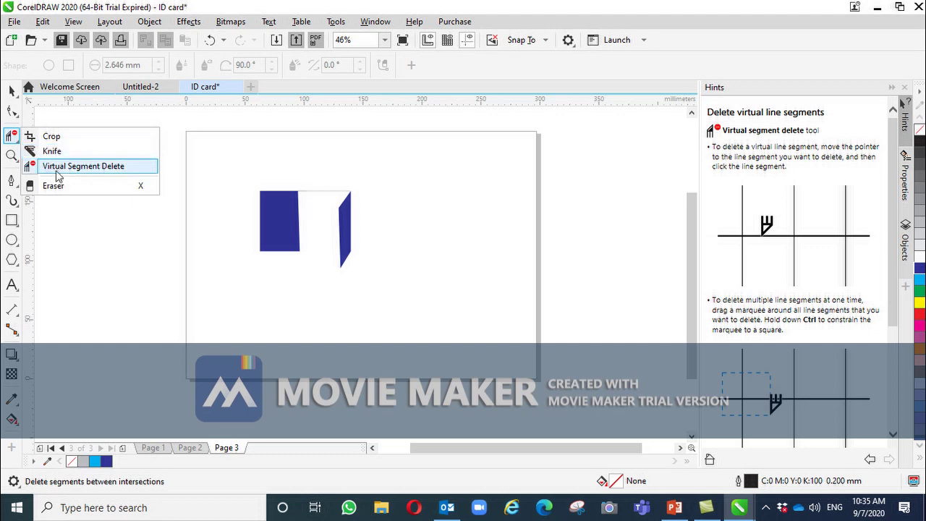
click(57, 166)
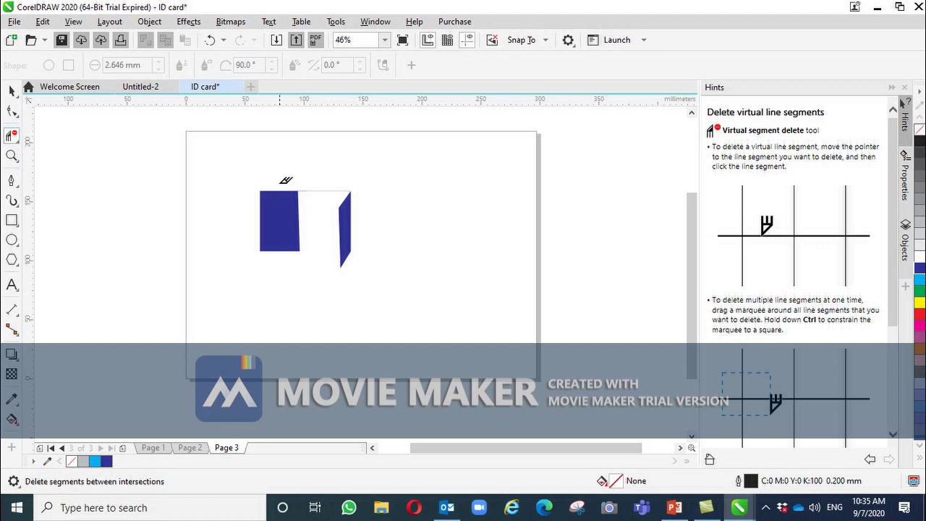
drag(237, 232, 236, 231)
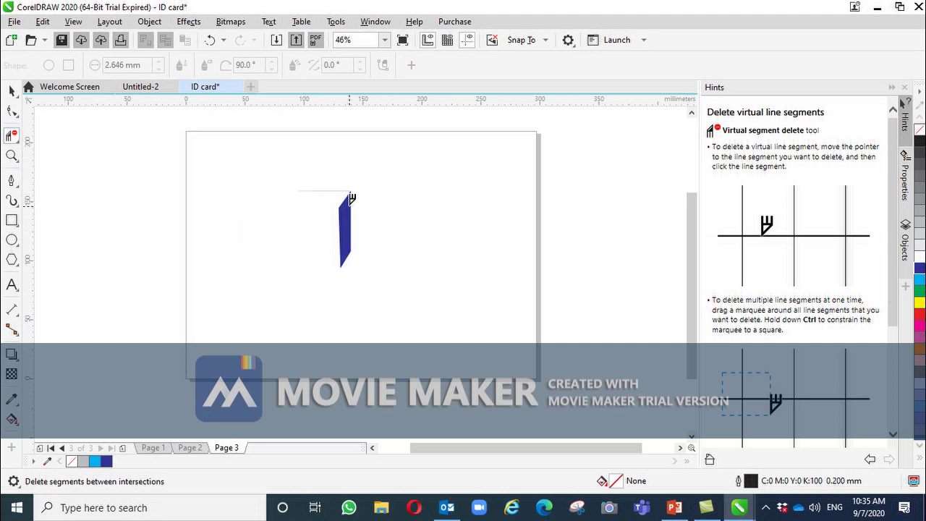
drag(342, 189, 388, 218)
drag(333, 169, 349, 223)
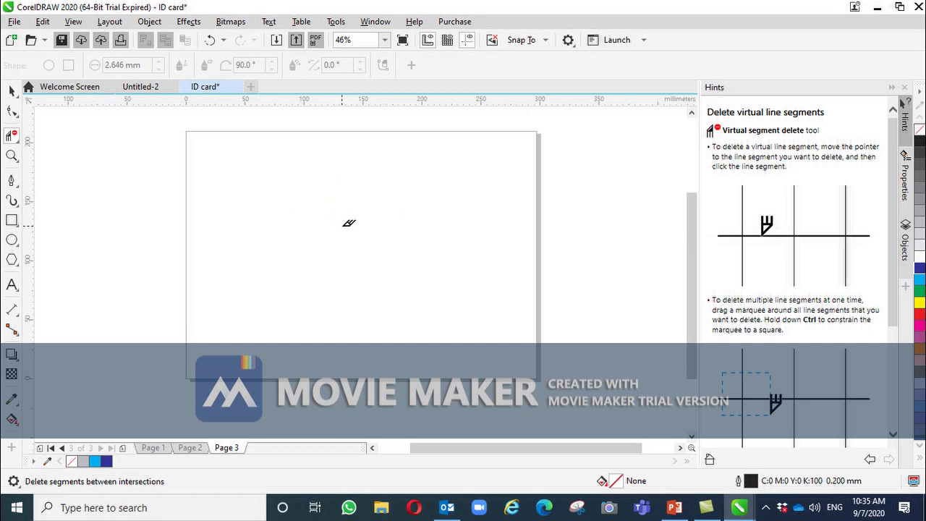
Step: Draw a rectangle about 171 by 98 mm in the middle of the page and fill it green
click(12, 221)
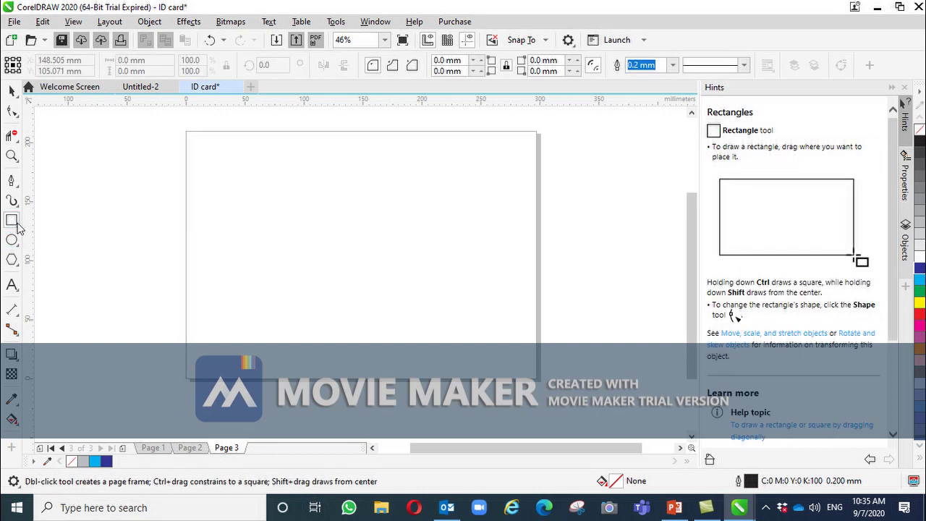
click(18, 226)
click(55, 226)
drag(228, 192, 429, 307)
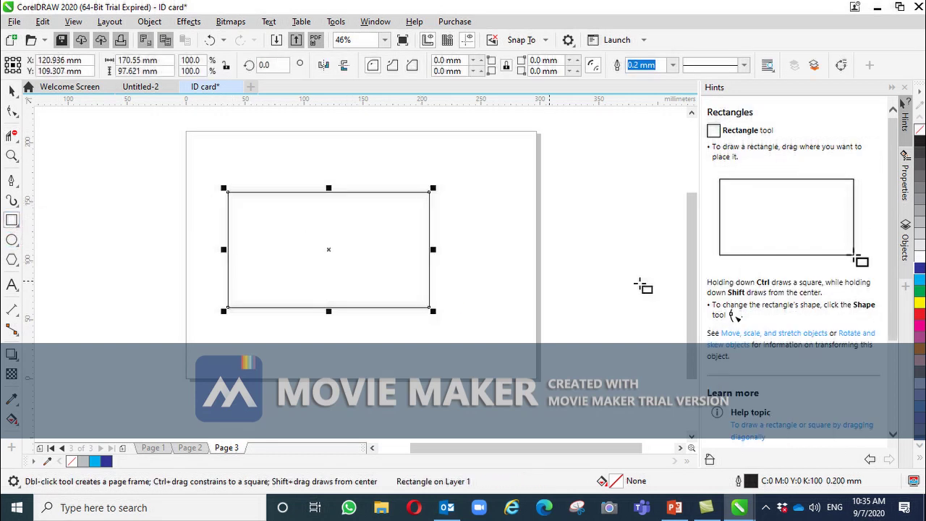
click(919, 292)
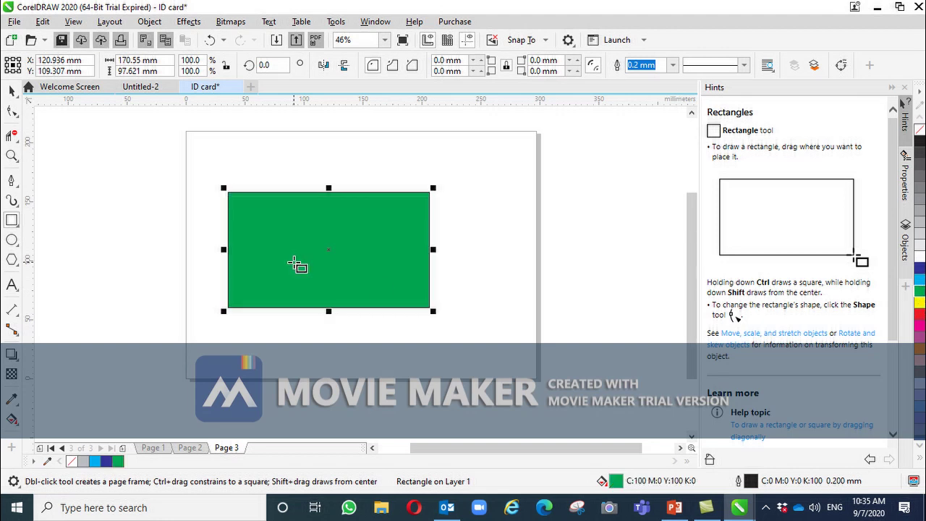
Step: Erase the upper-left corner of the green rectangle with the round Eraser, enlarging the nib to 2.946 mm for the remaining strokes
click(20, 145)
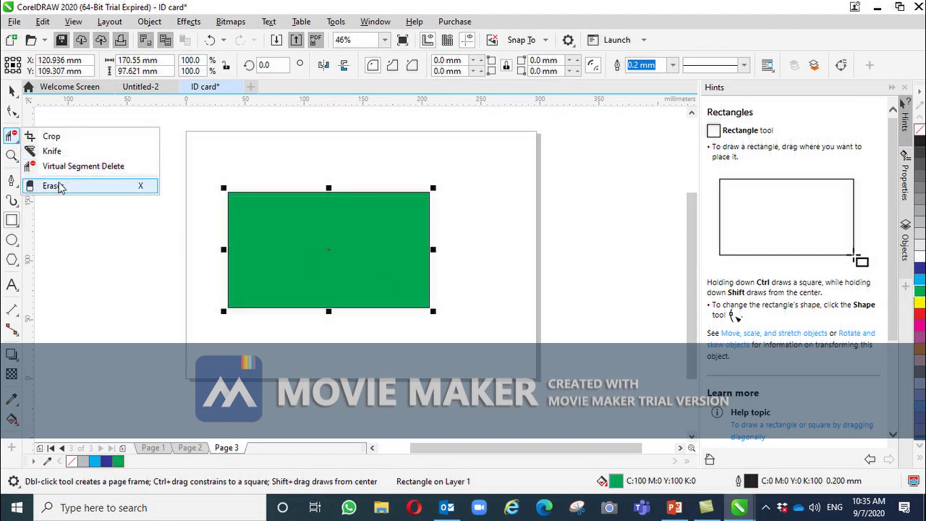
click(53, 186)
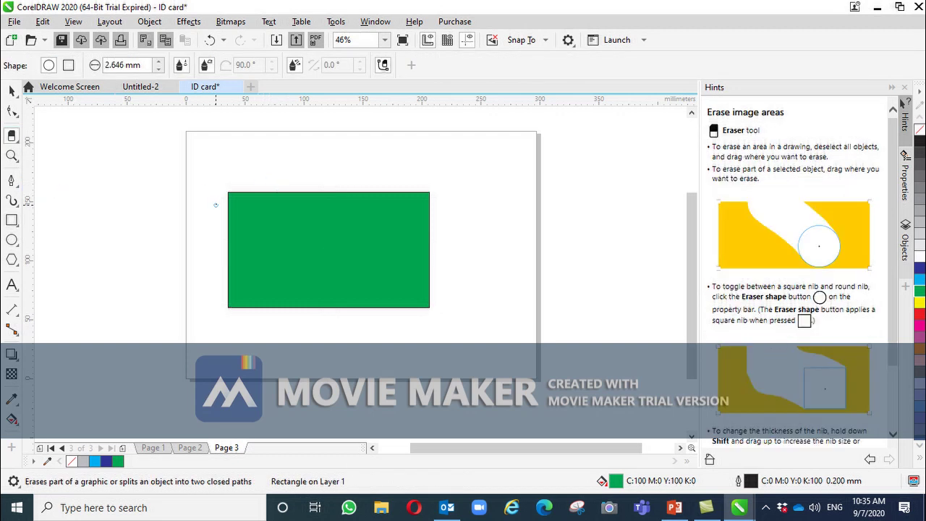
mouse_move(228, 200)
mouse_down()
mouse_move(262, 188)
mouse_move(230, 222)
mouse_move(247, 194)
mouse_move(227, 212)
mouse_move(254, 199)
mouse_move(242, 236)
mouse_move(267, 194)
mouse_up()
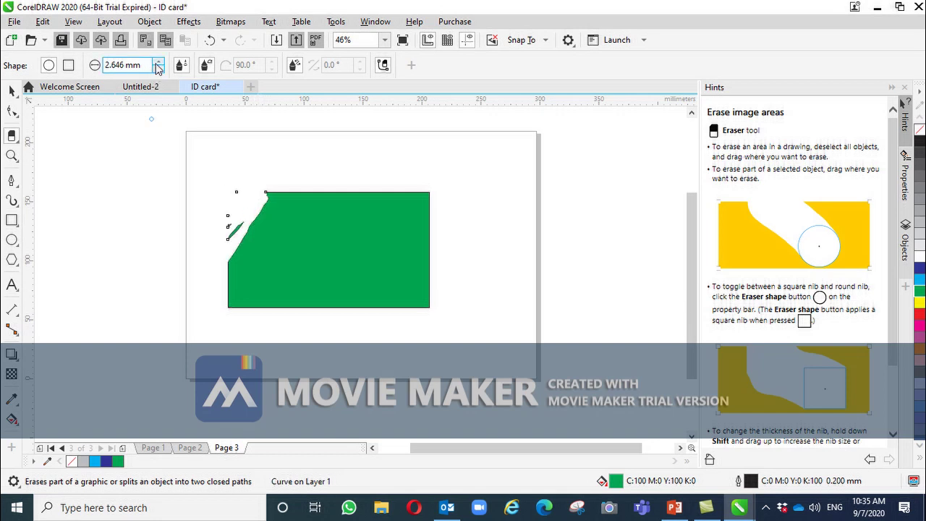
click(158, 62)
drag(271, 199, 223, 266)
drag(249, 210, 253, 213)
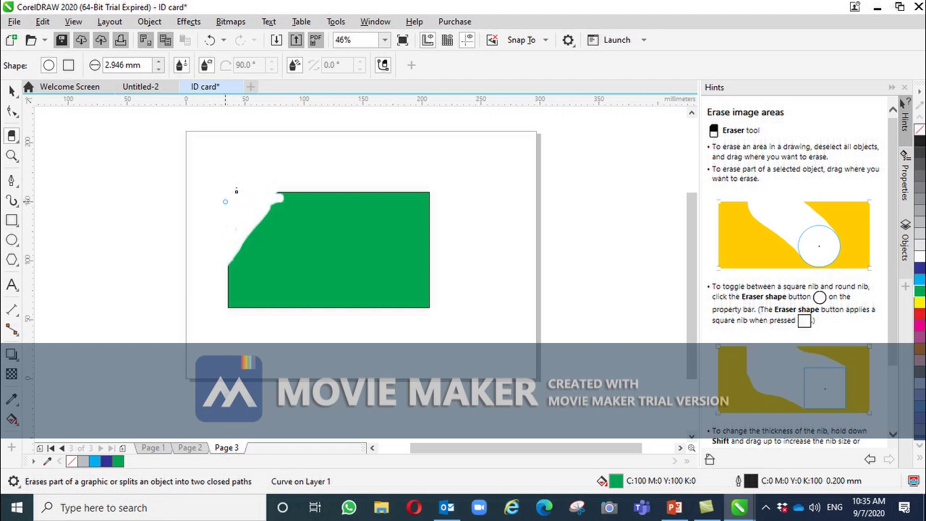
drag(227, 198, 232, 230)
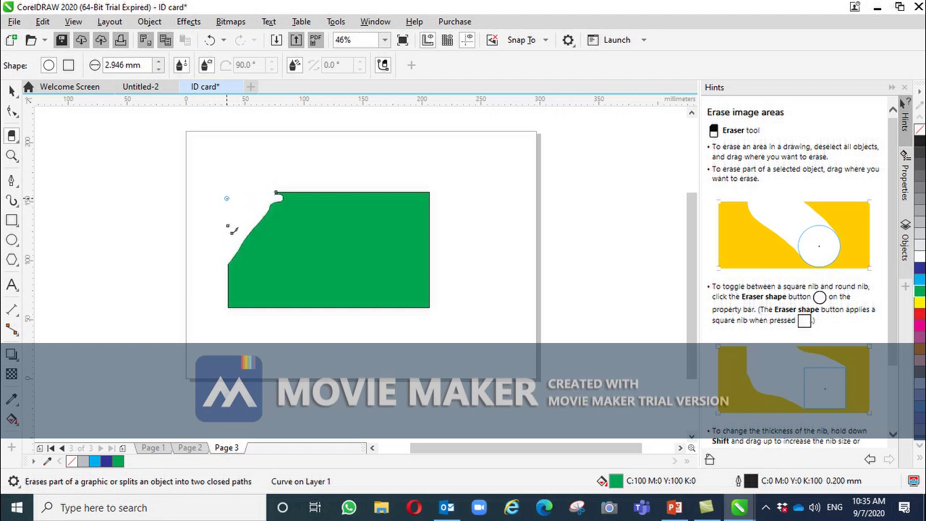
Step: Delete the partly erased green shape from the page
click(11, 89)
key(Delete)
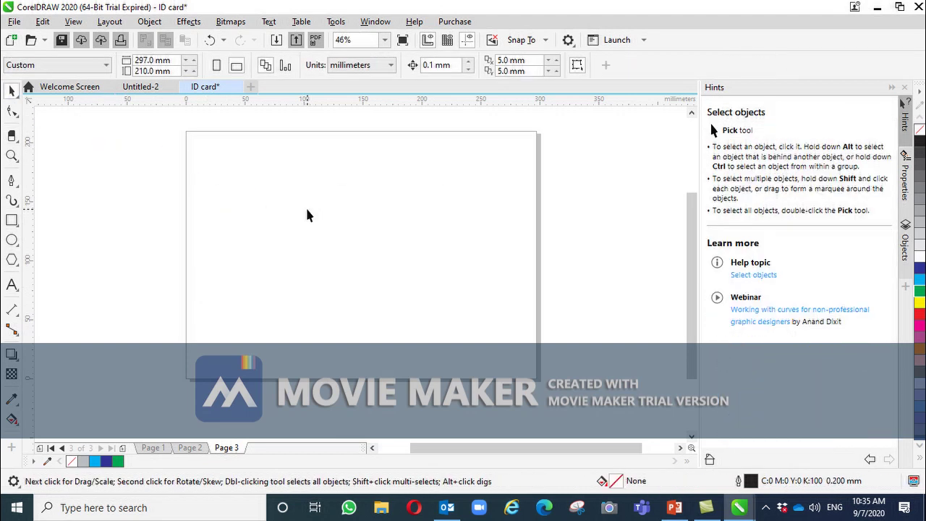
Step: Draw a rectangle about 191 by 110 mm on the lower left of the page and fill it yellow
click(12, 221)
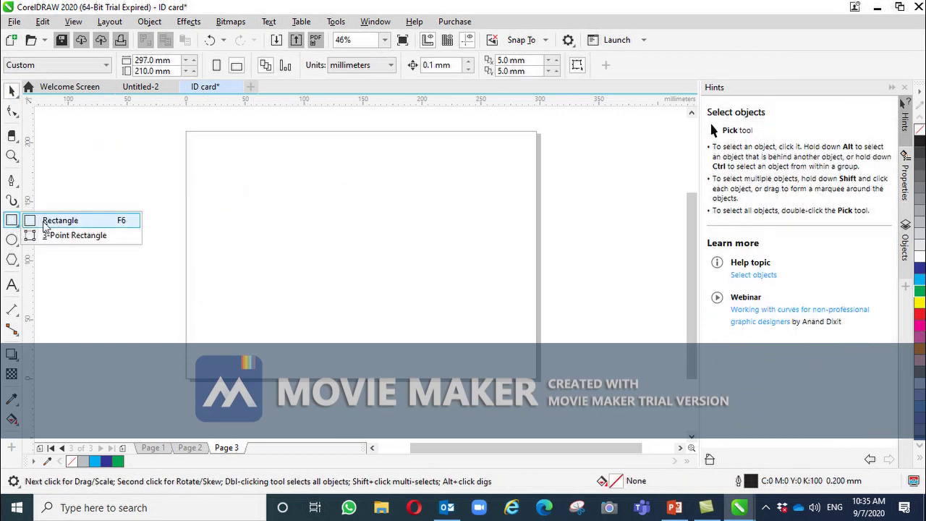
click(36, 219)
drag(197, 205, 425, 336)
drag(920, 304, 335, 295)
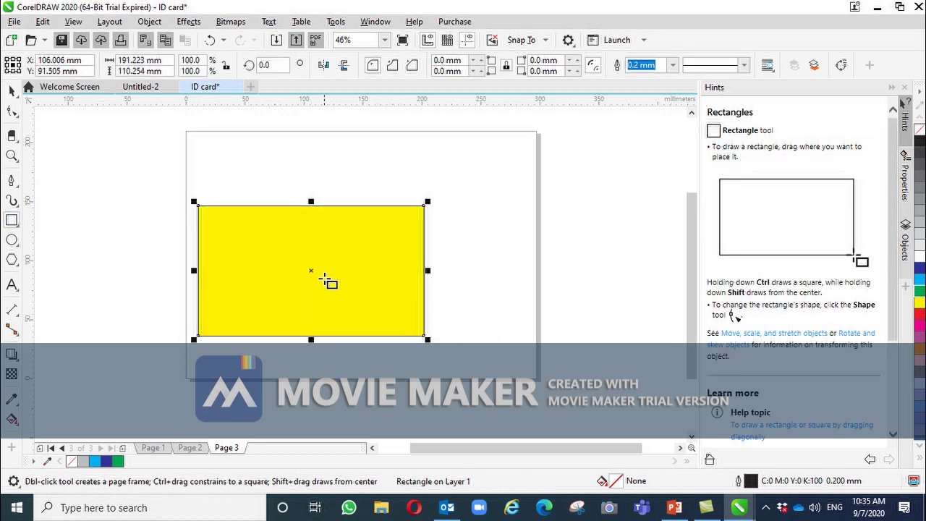
Step: Zoom in on successively smaller areas of the yellow rectangle, up to 33518%
click(20, 147)
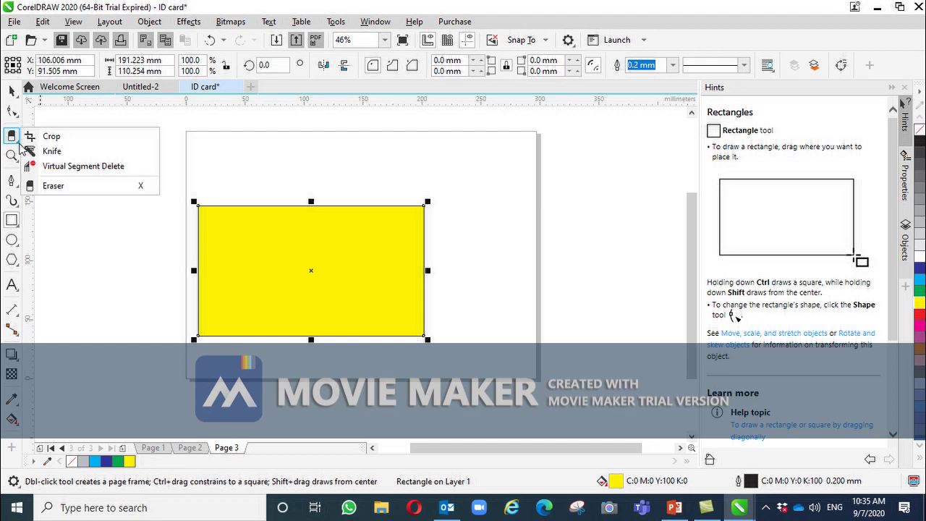
click(16, 160)
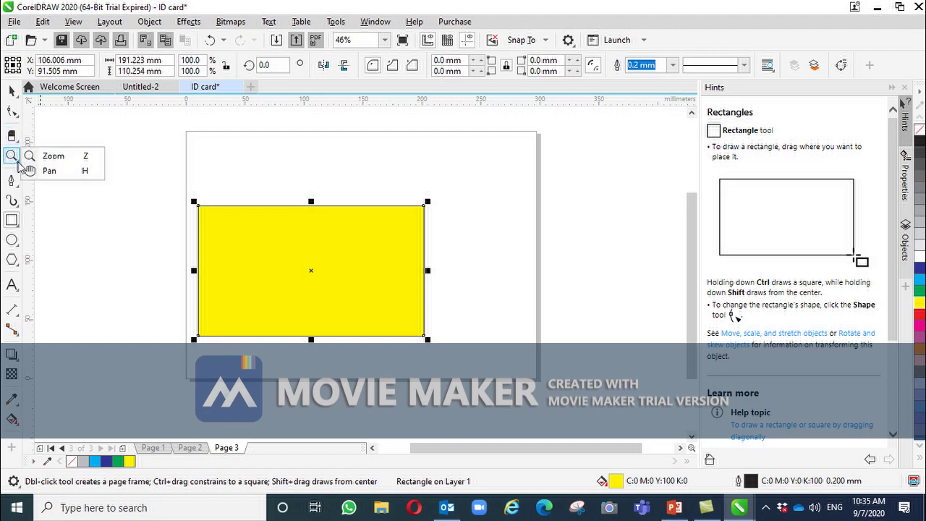
click(47, 157)
drag(221, 222, 296, 266)
drag(195, 179, 375, 265)
drag(325, 246, 532, 312)
drag(360, 212, 511, 309)
drag(379, 233, 586, 298)
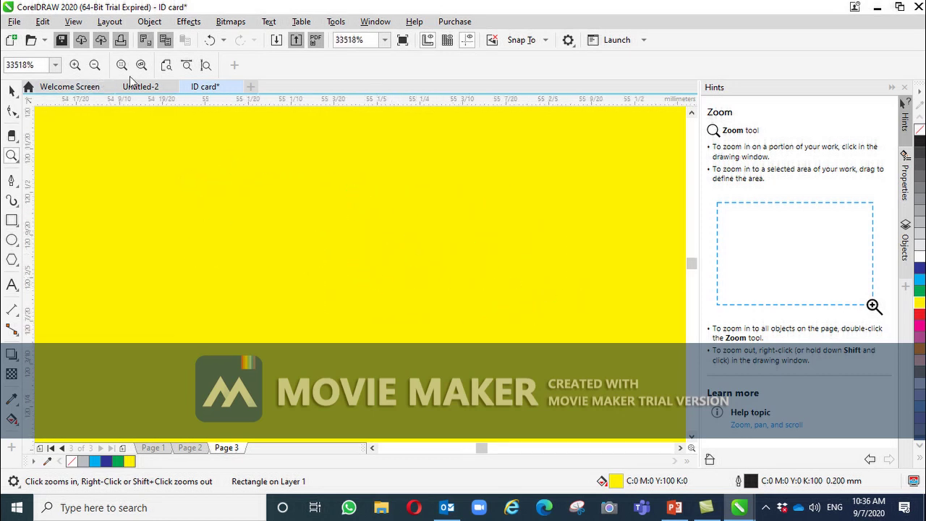
Step: Zoom out to 44% to show the whole page, and zoom in once on the yellow rectangle to 88%
click(95, 67)
click(95, 67)
click(95, 67)
click(95, 66)
click(94, 66)
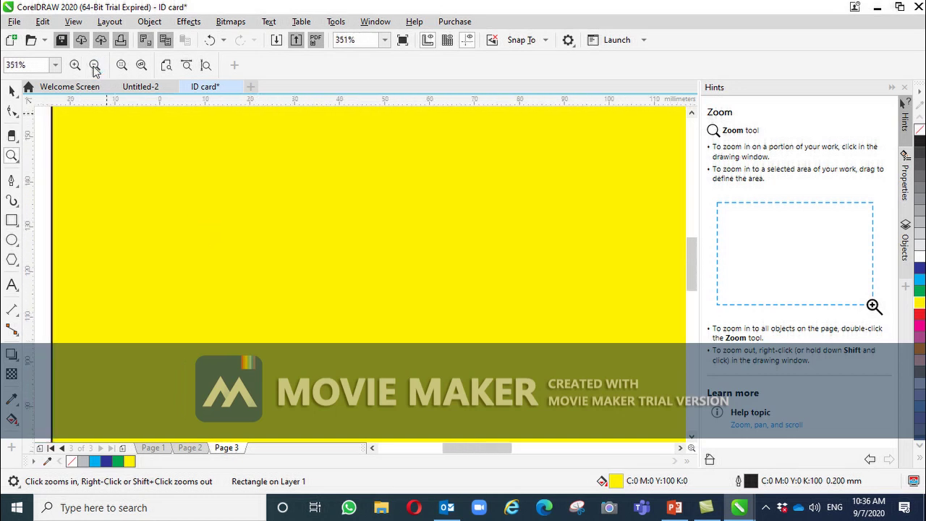
click(95, 66)
click(95, 67)
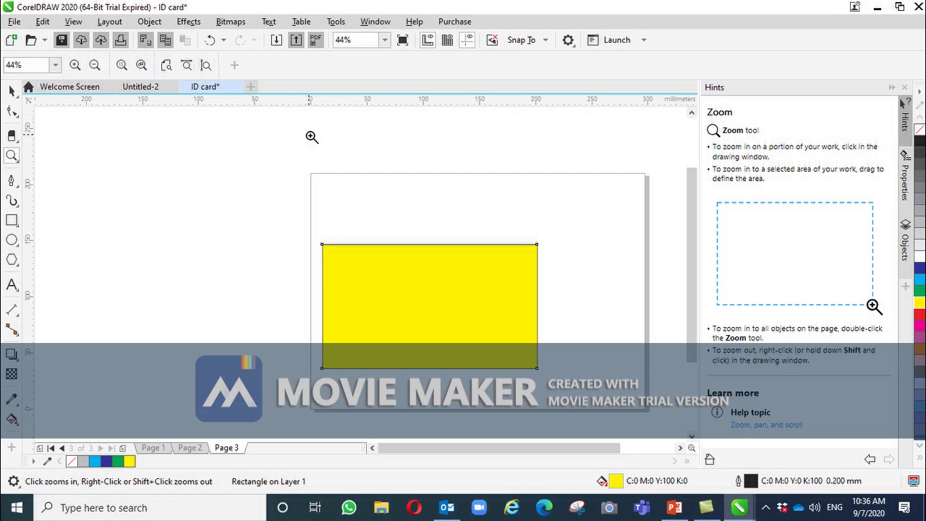
click(400, 278)
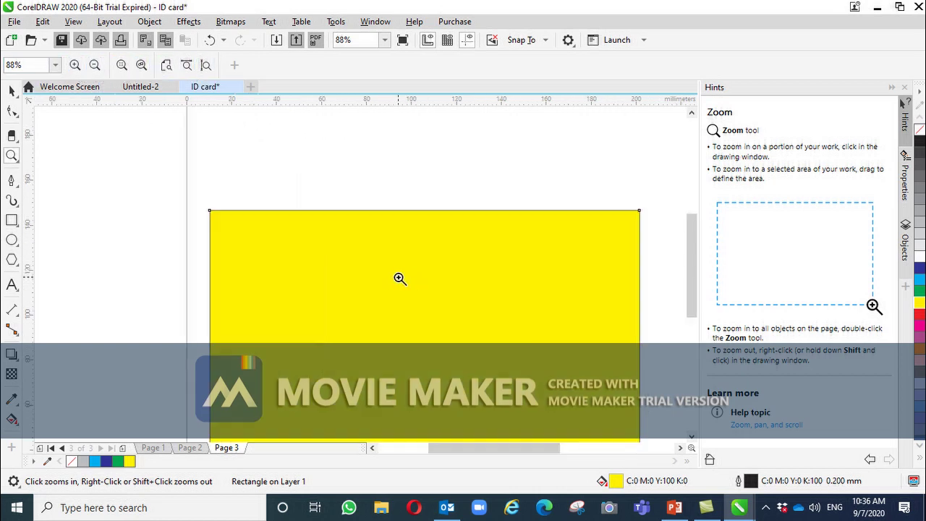
Step: Pan the page with the Pan tool to view the lower-left corner of the yellow rectangle
click(18, 163)
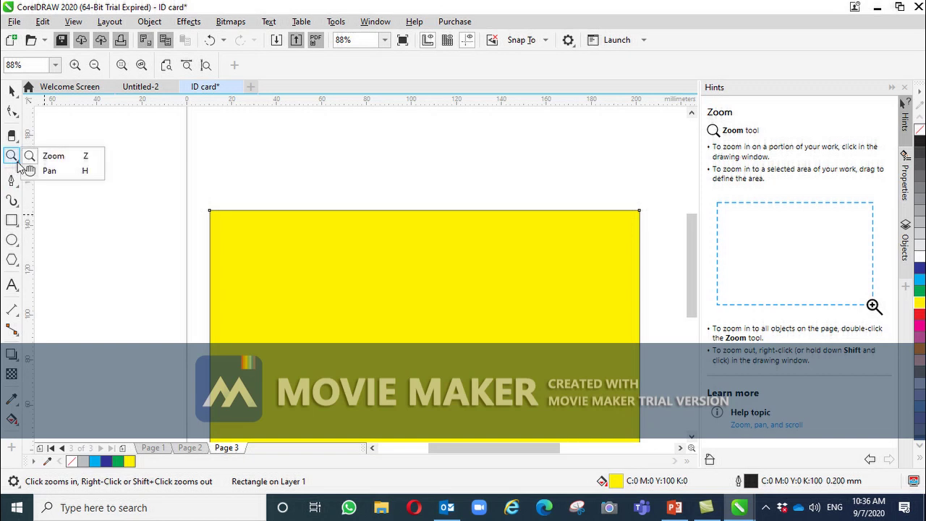
click(49, 171)
drag(367, 232, 334, 153)
drag(322, 249, 492, 155)
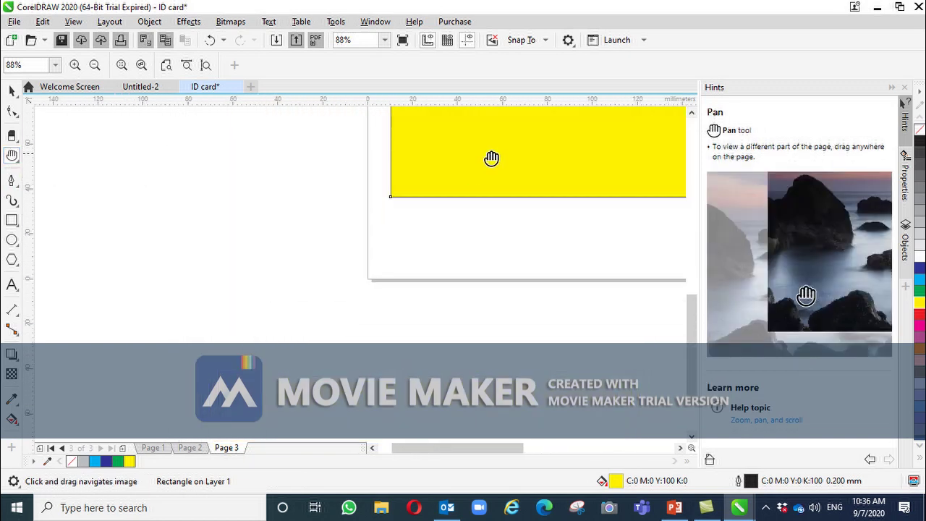
Step: Pan the page with the Pan tool to bring the whole lower edge of the yellow rectangle into view
drag(397, 193, 252, 254)
drag(569, 207, 440, 227)
drag(538, 268, 527, 222)
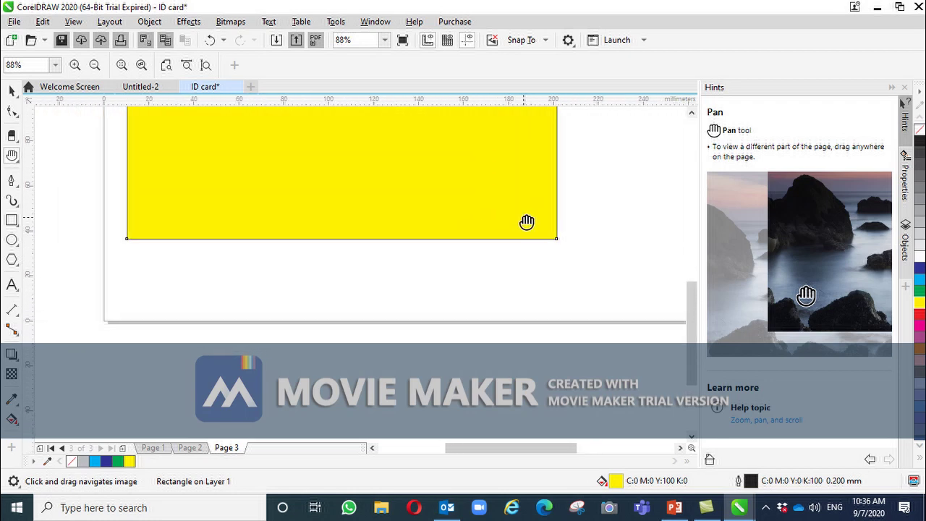
click(18, 187)
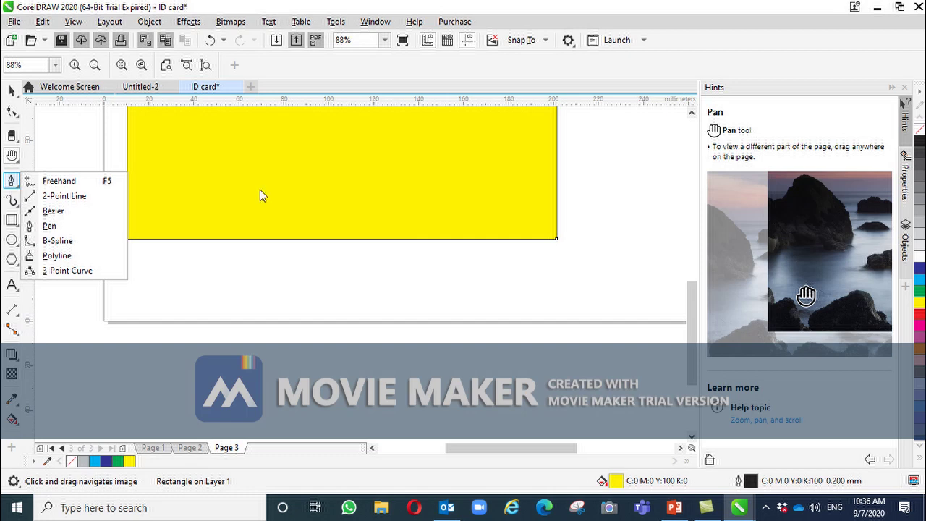
click(405, 262)
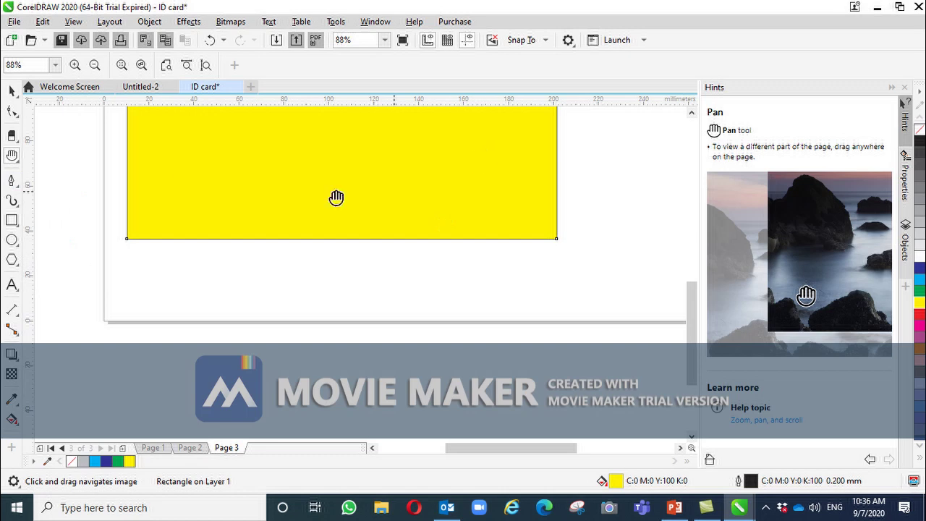
Step: Delete the yellow rectangle from the page
click(12, 92)
click(227, 151)
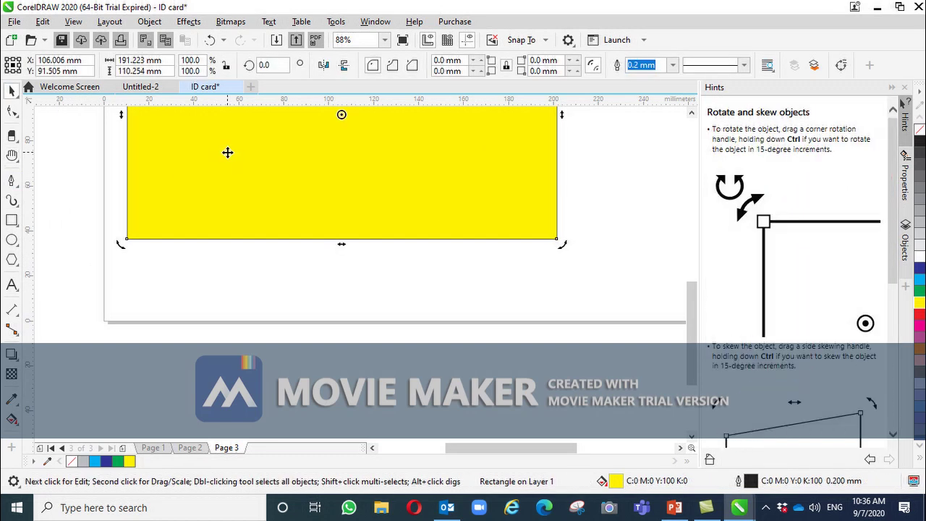
key(Delete)
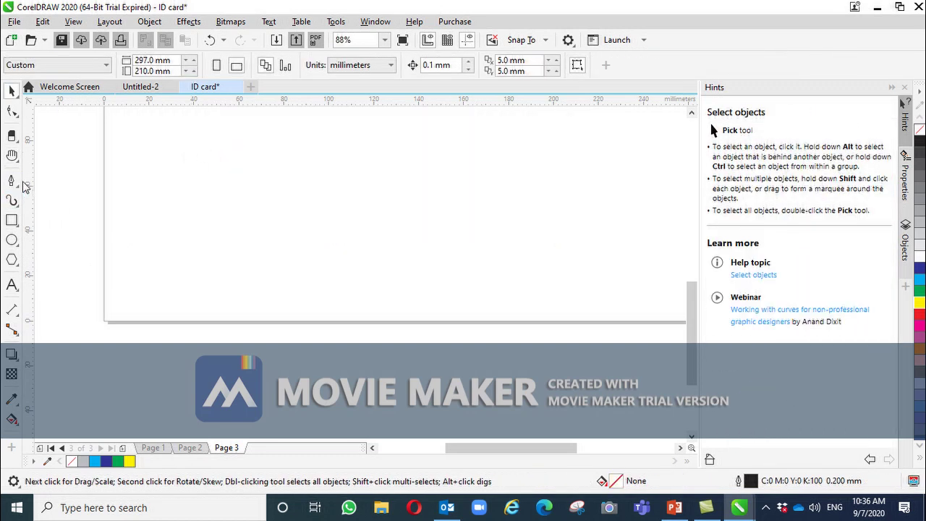
Step: With the Freehand tool, draw a wavy line about 103 mm wide and a straight horizontal line about 137 mm long below it
click(14, 183)
click(52, 182)
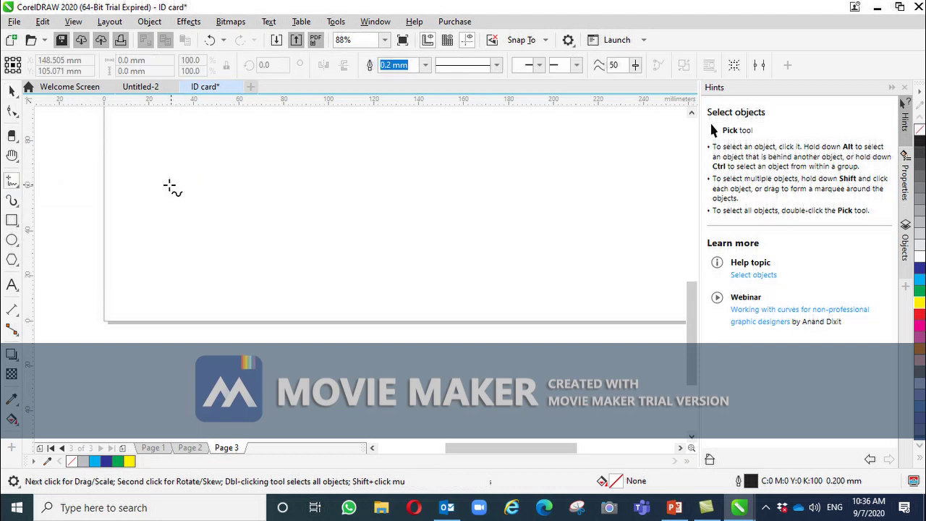
mouse_move(131, 181)
mouse_down()
mouse_move(287, 190)
mouse_move(365, 180)
mouse_up()
click(165, 262)
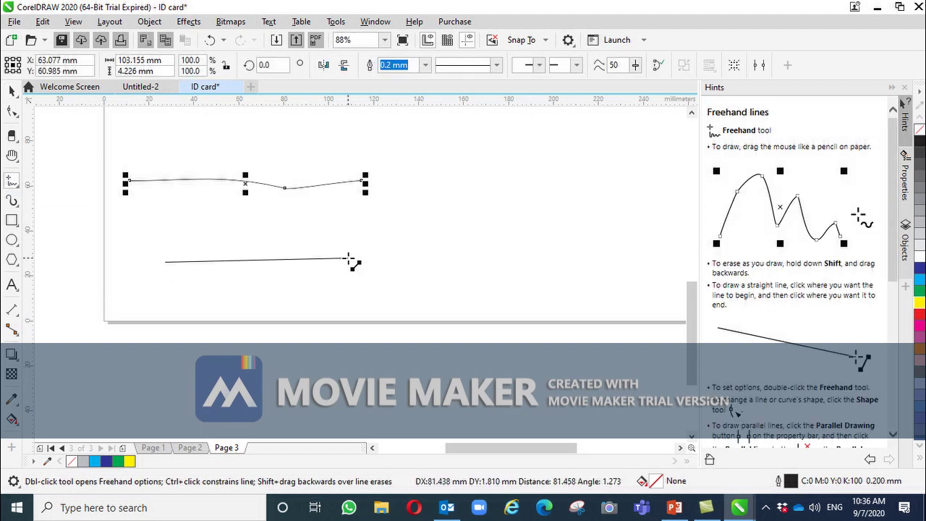
click(478, 262)
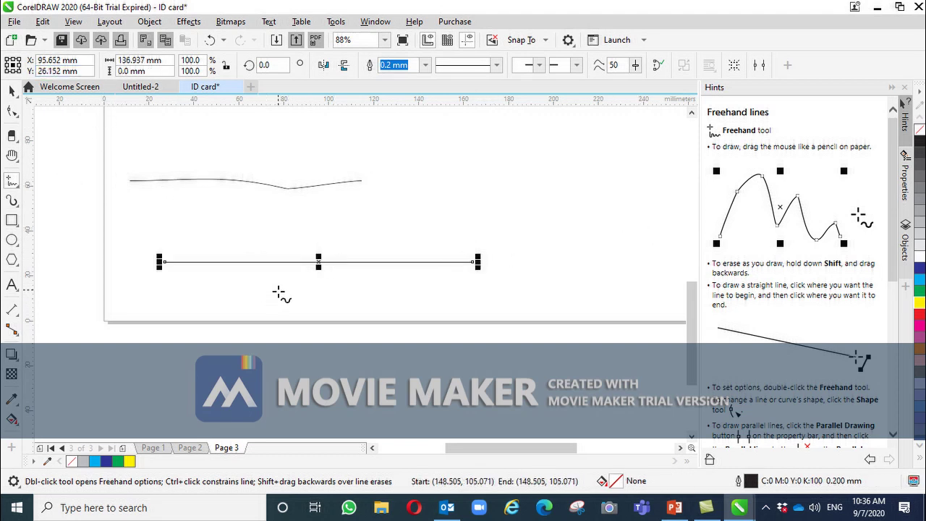
Step: Delete both the wavy freehand line and the straight line
click(12, 91)
click(297, 297)
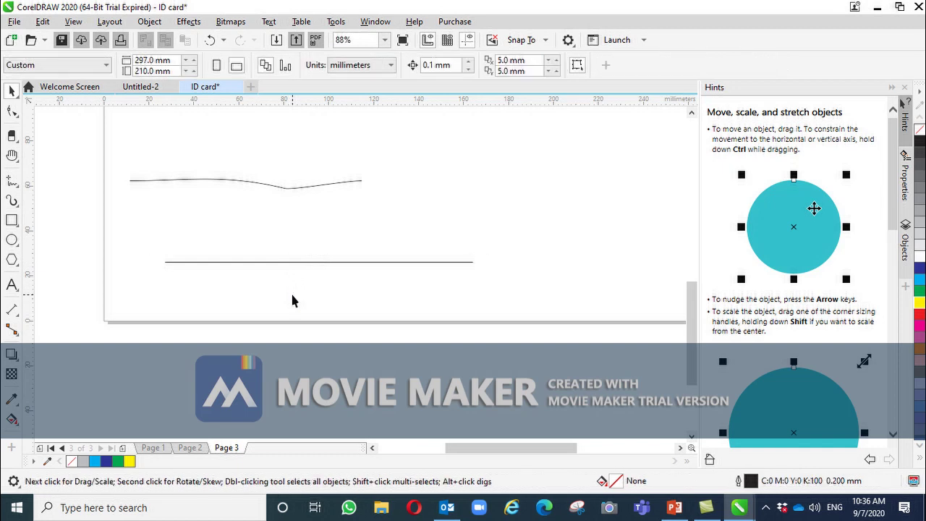
drag(269, 334, 495, 309)
key(Delete)
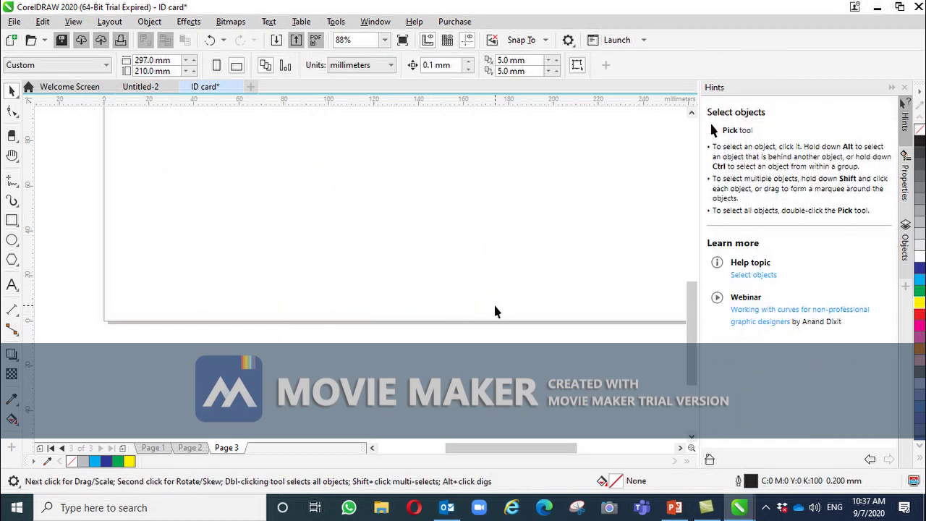
Step: Draw a nearly horizontal line about 101 mm long with the 2-Point Line tool, and delete it
click(13, 181)
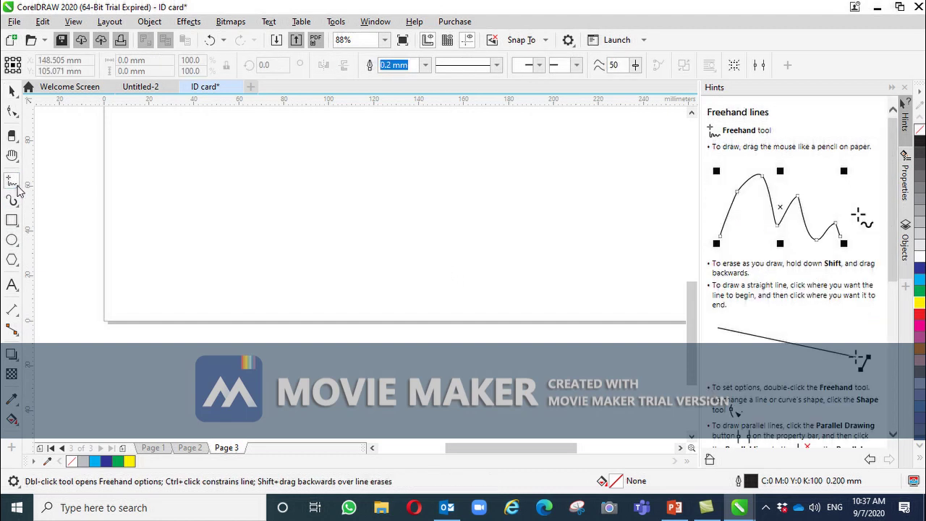
click(20, 188)
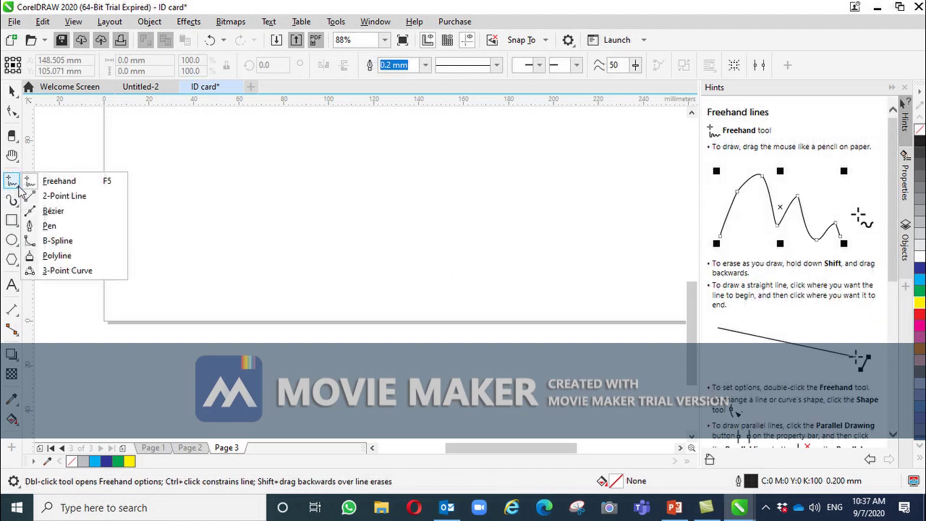
click(64, 196)
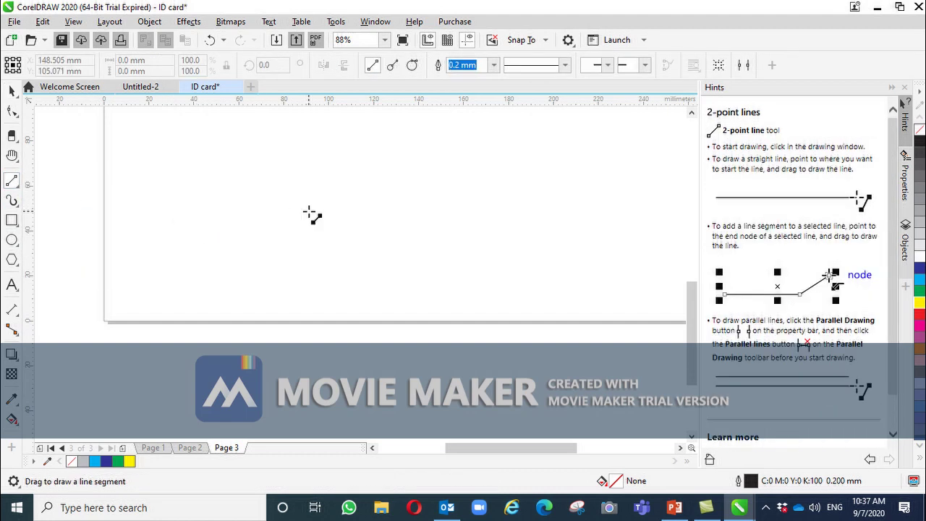
mouse_move(274, 210)
mouse_down()
mouse_move(451, 192)
mouse_move(502, 213)
mouse_up()
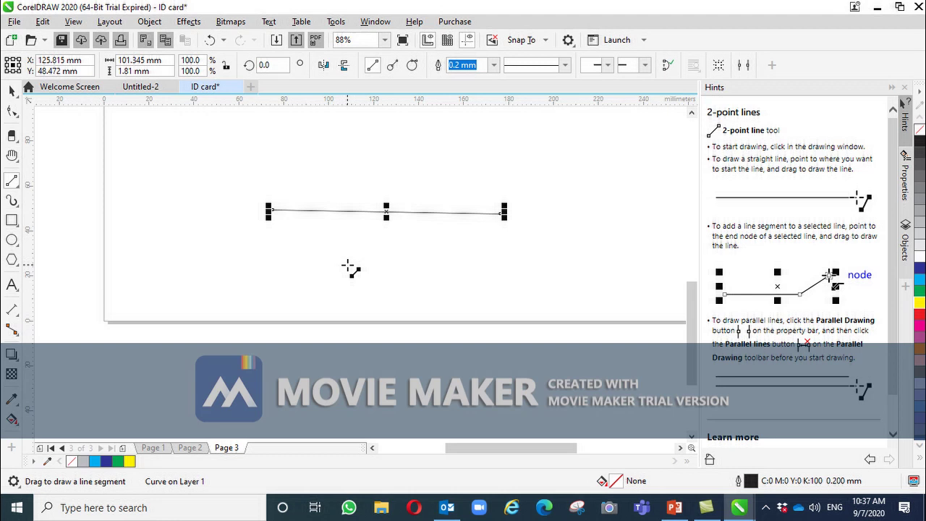
key(Delete)
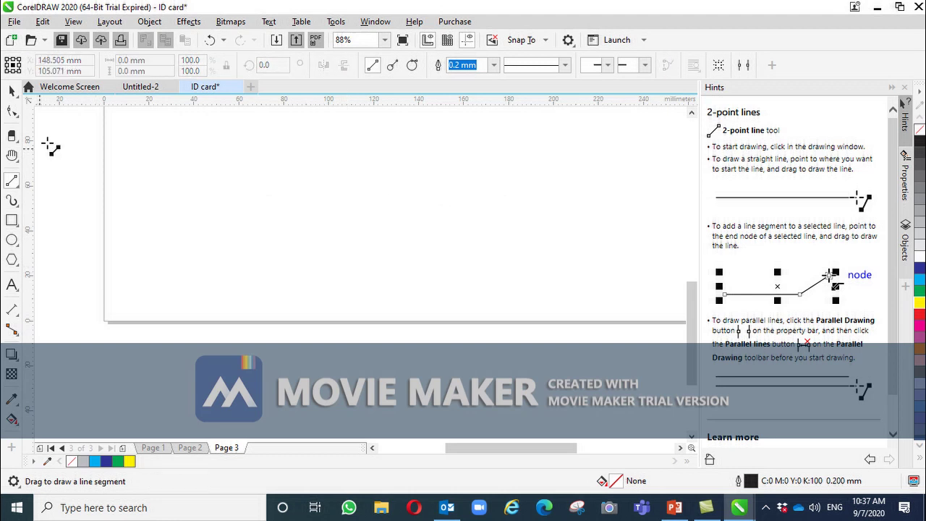
Step: Draw a closed triangle about 32 by 23 mm with the Bézier tool
click(20, 191)
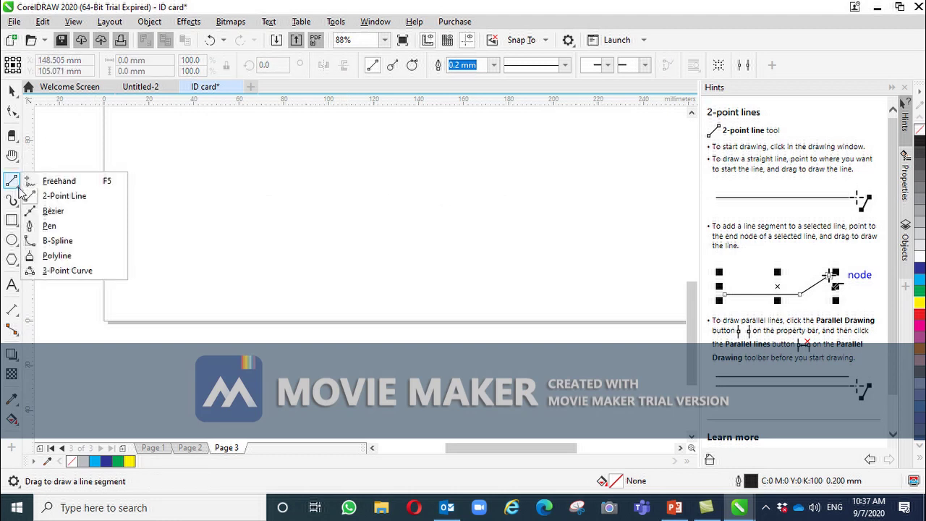
click(52, 211)
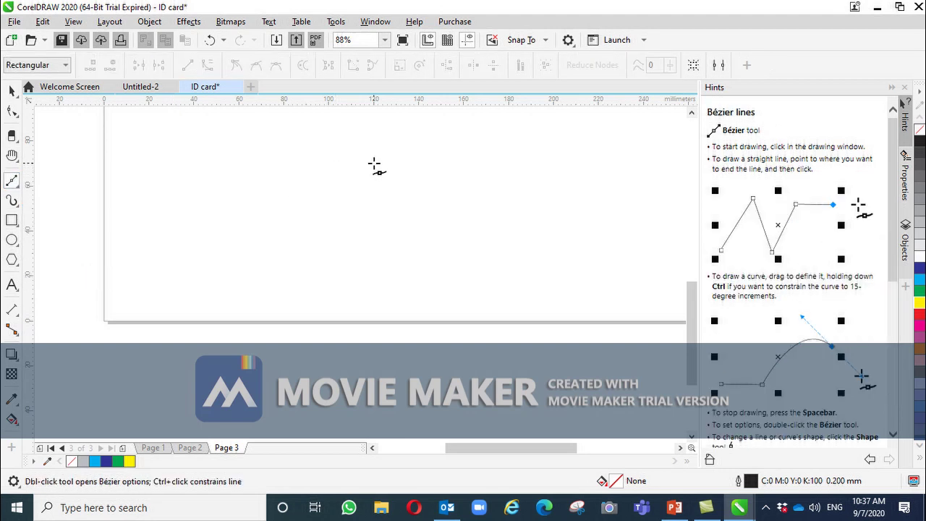
click(374, 163)
click(300, 191)
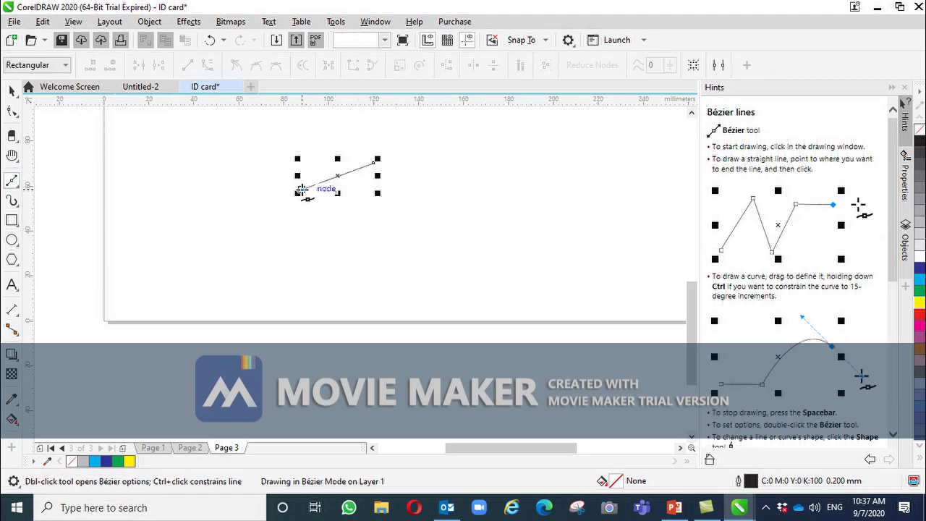
click(300, 191)
click(364, 213)
click(373, 163)
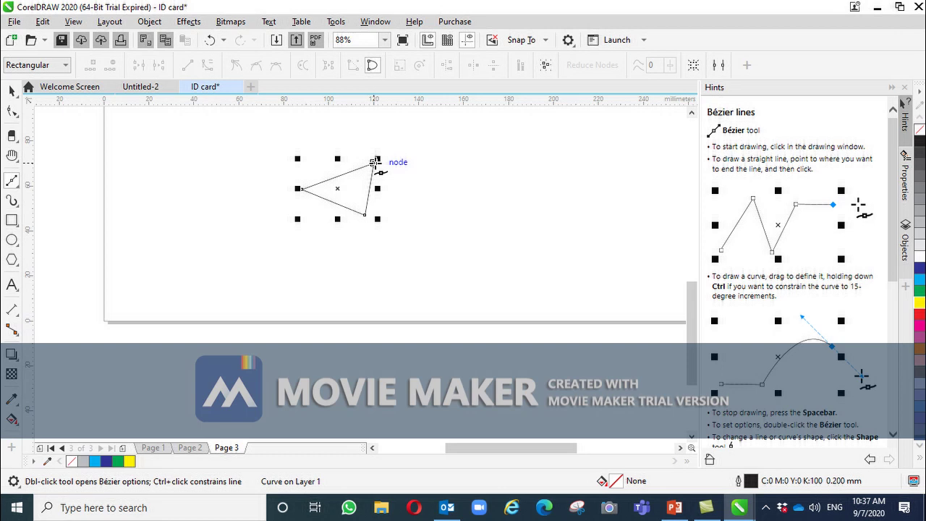
Step: Move the triangle down and to the right, centring it at about X 142 mm, Y 36 mm
click(12, 90)
click(480, 201)
drag(345, 196, 430, 249)
click(766, 508)
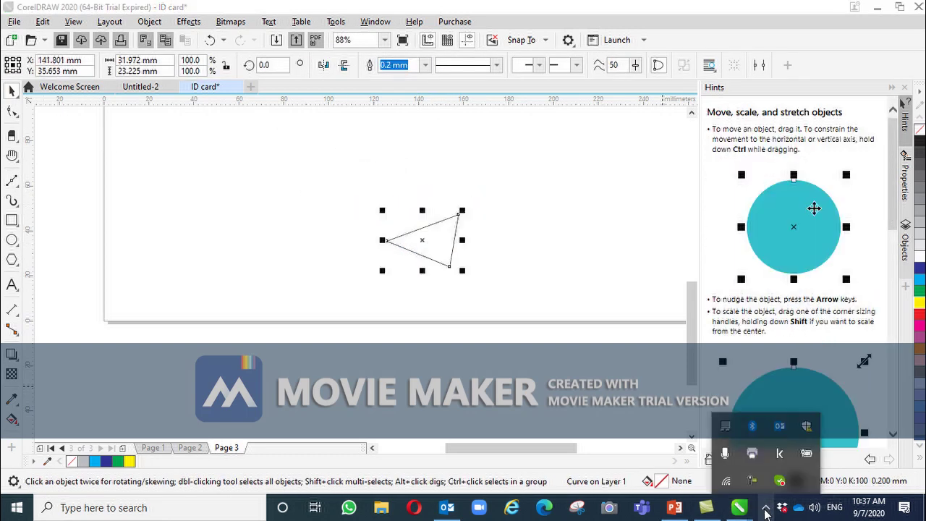
click(753, 479)
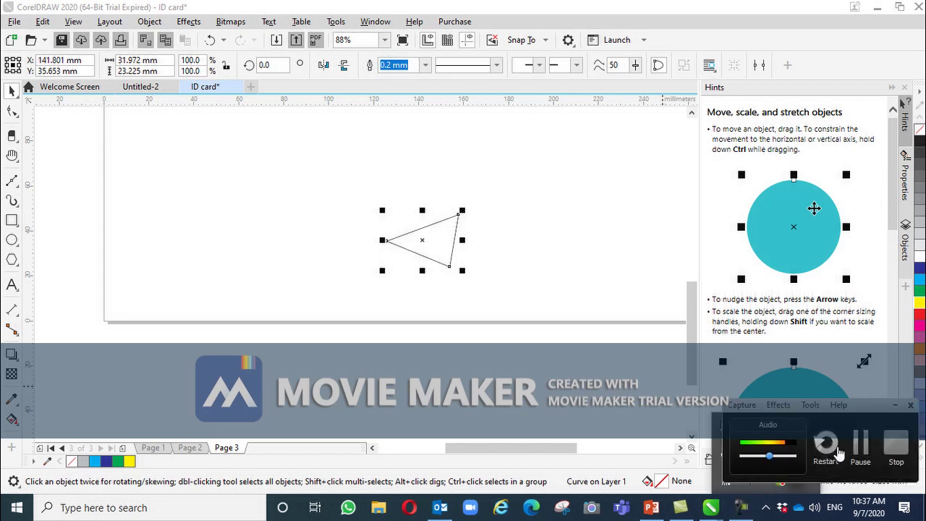
click(862, 454)
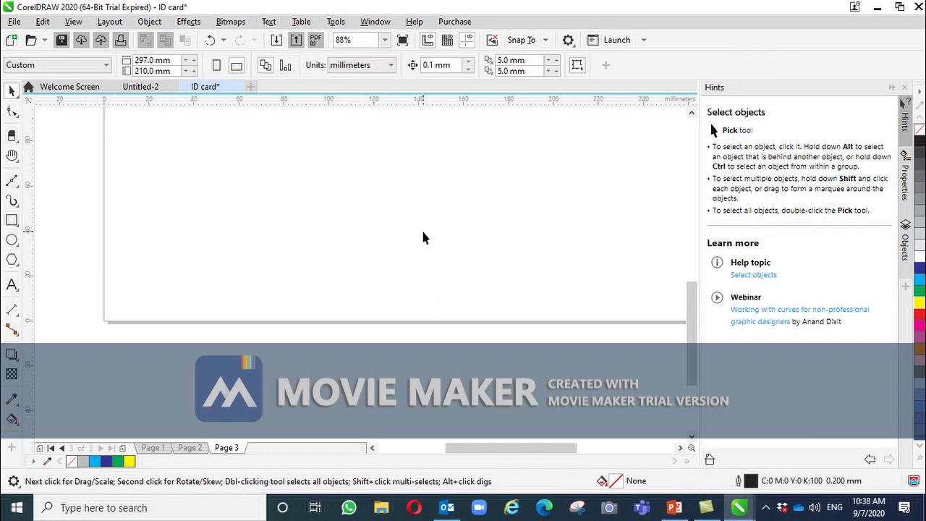
Step: Draw a closed four-sided shape about 84 by 36 mm near the page's lower-left corner with the Pen tool
click(19, 190)
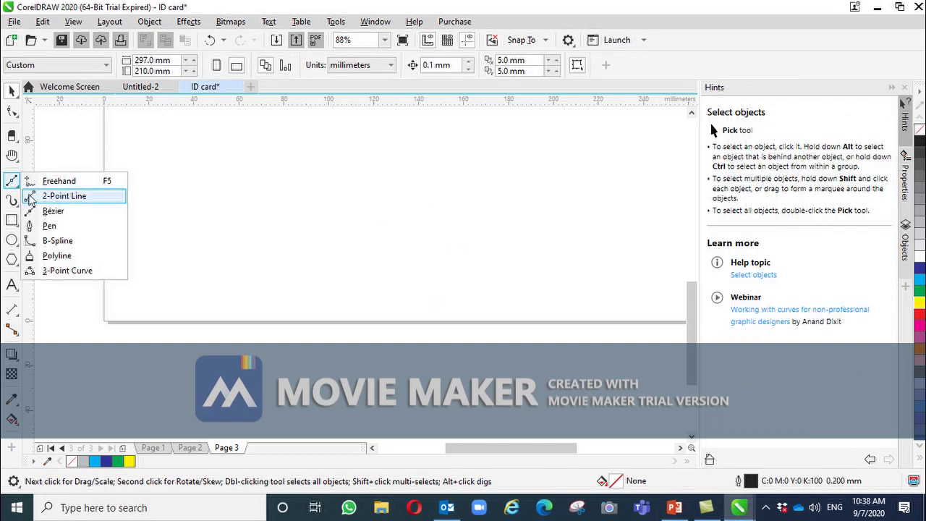
click(55, 229)
click(147, 203)
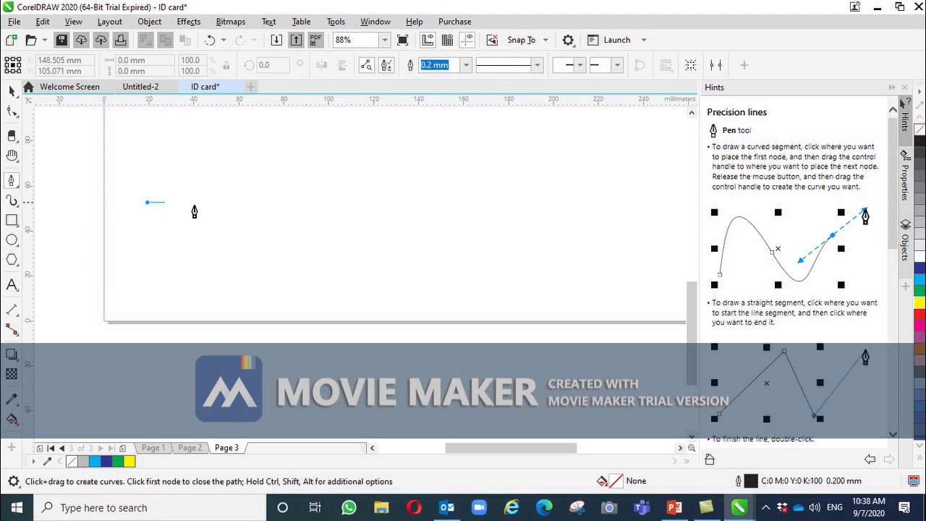
click(333, 212)
click(311, 283)
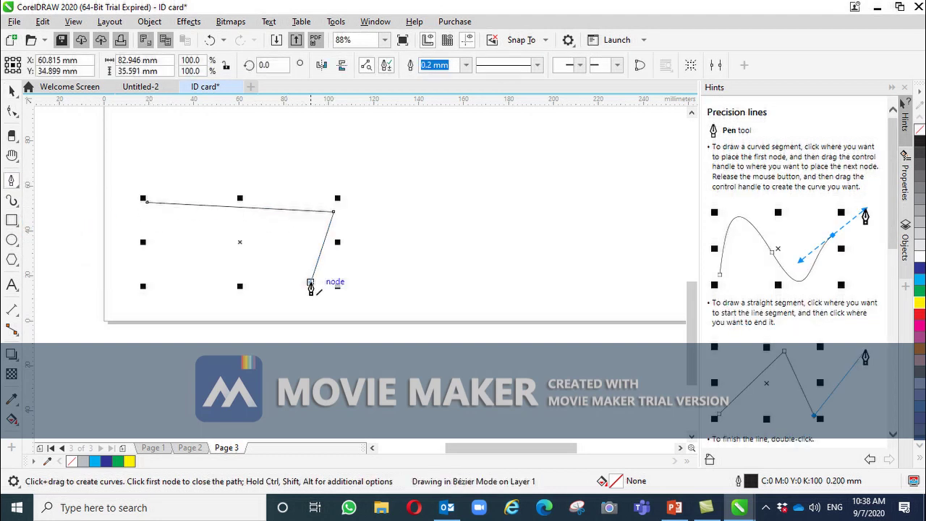
click(144, 264)
click(147, 203)
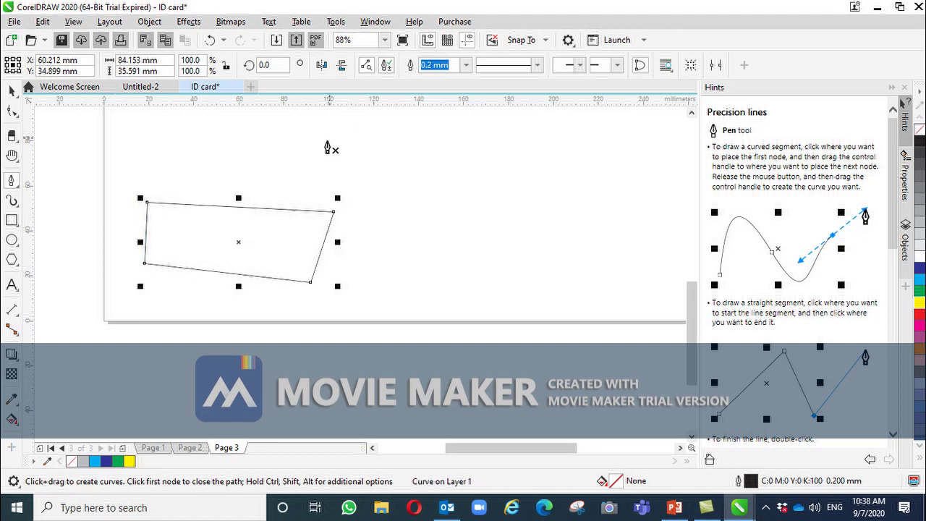
Step: Draw an open curved path about 196 by 20 mm above the four-sided shape with the Pen tool, adding extra nodes to it
click(311, 152)
drag(500, 172, 284, 135)
click(381, 157)
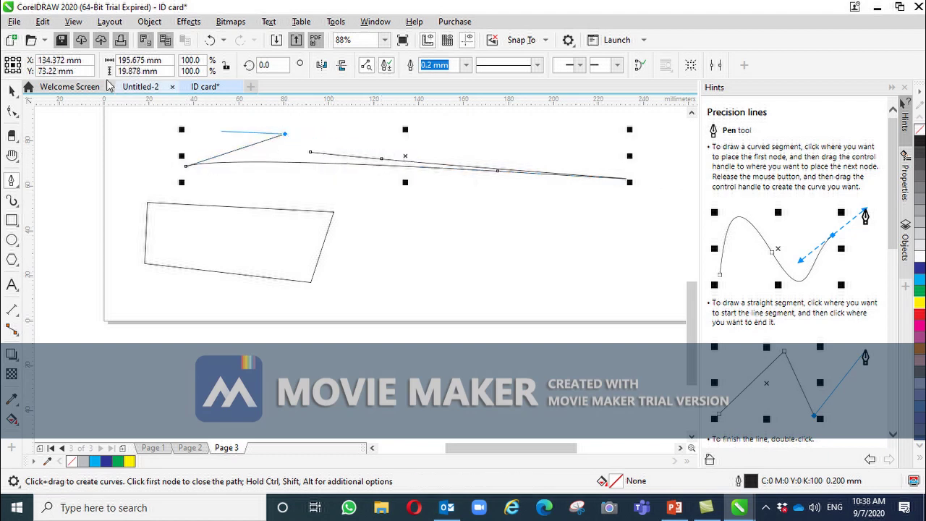
click(216, 156)
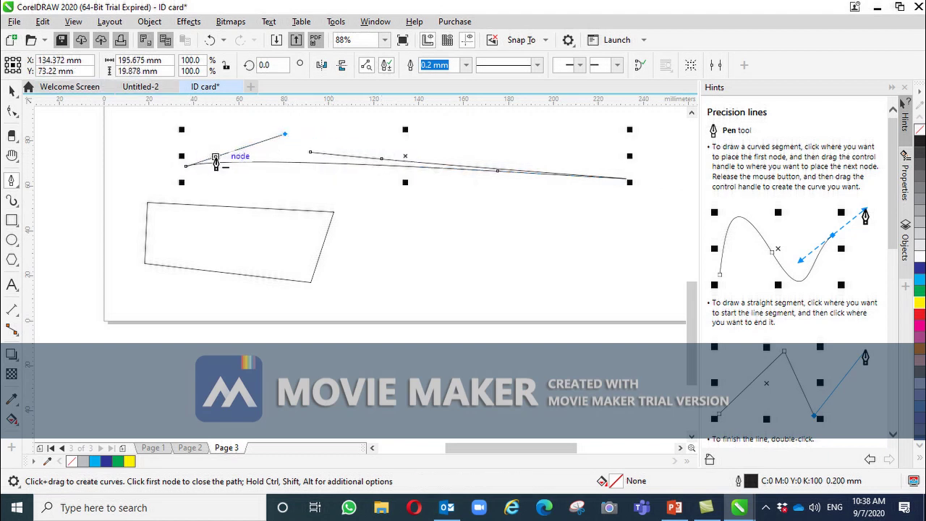
Step: Delete the four-sided shape and the open curved path above it
click(12, 92)
click(313, 182)
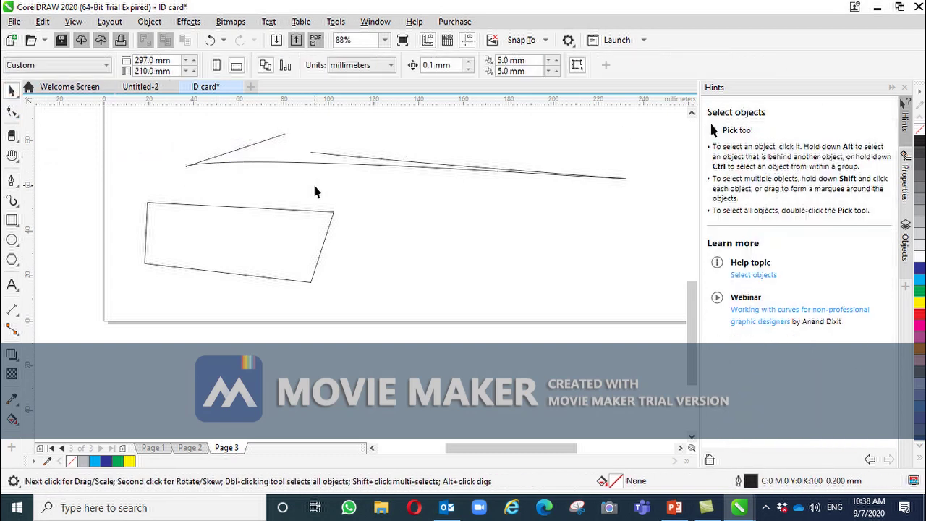
drag(135, 129, 517, 315)
key(Delete)
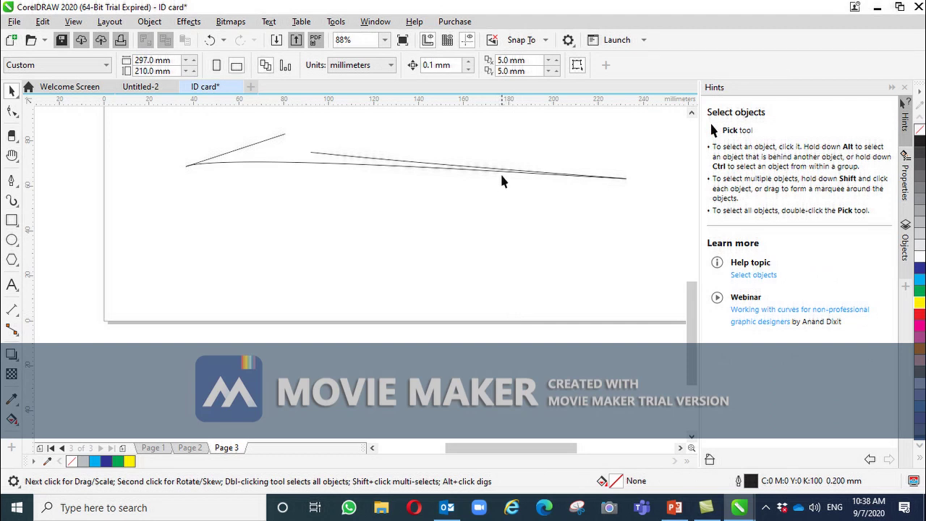
click(501, 173)
key(Delete)
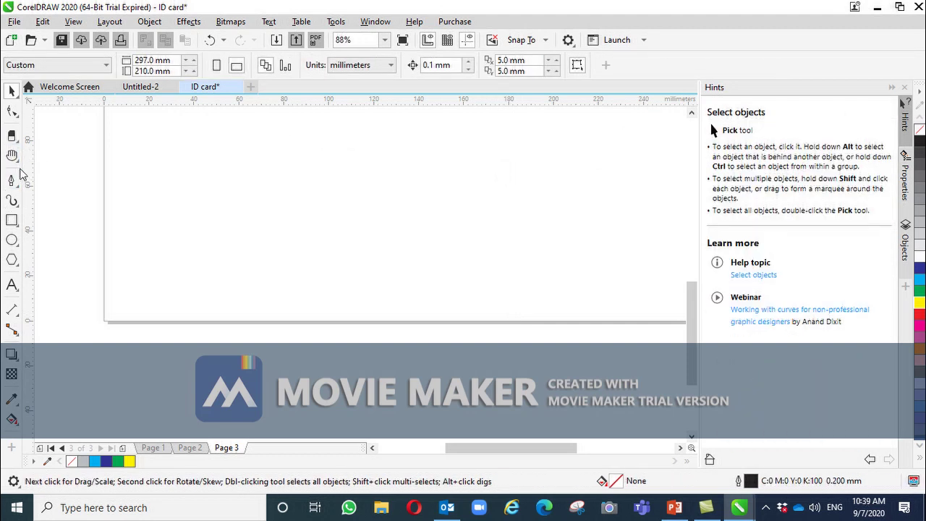
Step: Draw an open hook-shaped curve about 93 by 30 mm with the B-Spline tool
click(20, 192)
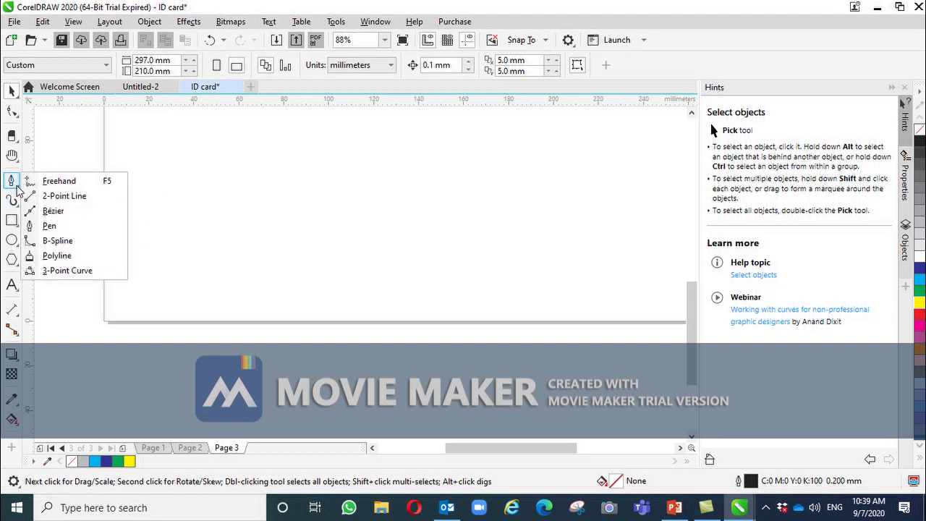
click(66, 241)
click(255, 182)
click(506, 227)
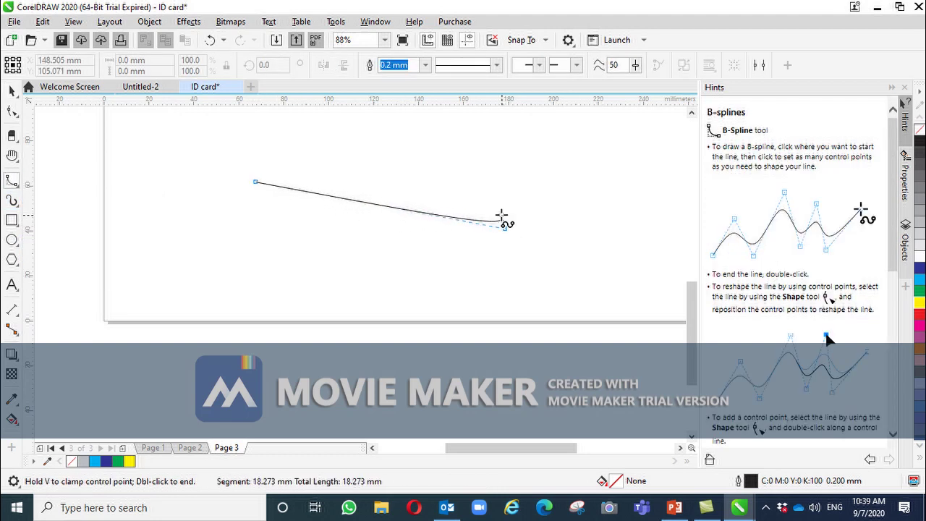
click(432, 149)
click(420, 144)
double_click(419, 143)
click(420, 142)
scroll(150, 139, up, 1)
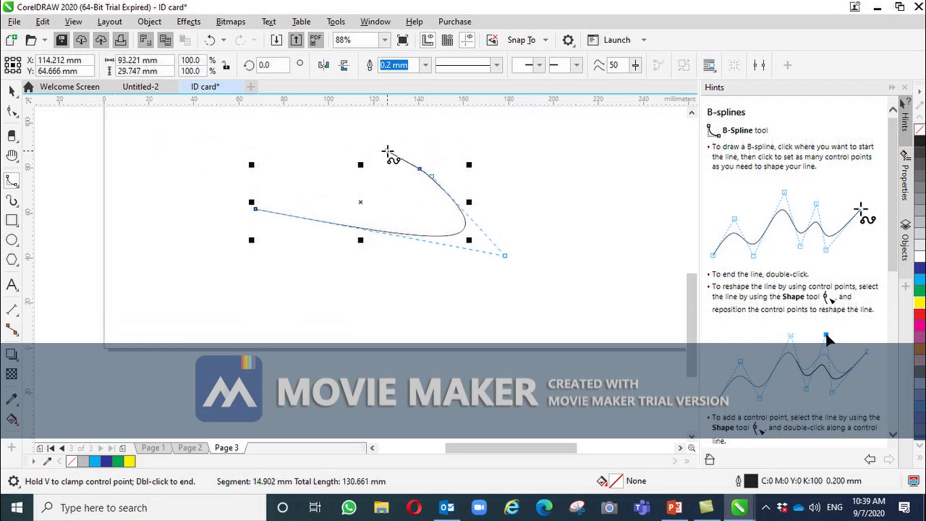
double_click(421, 169)
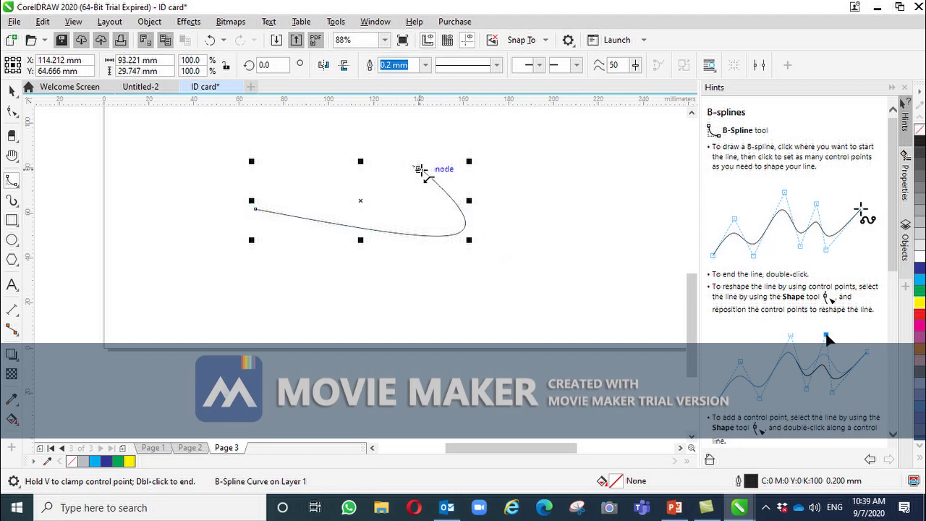
key(space)
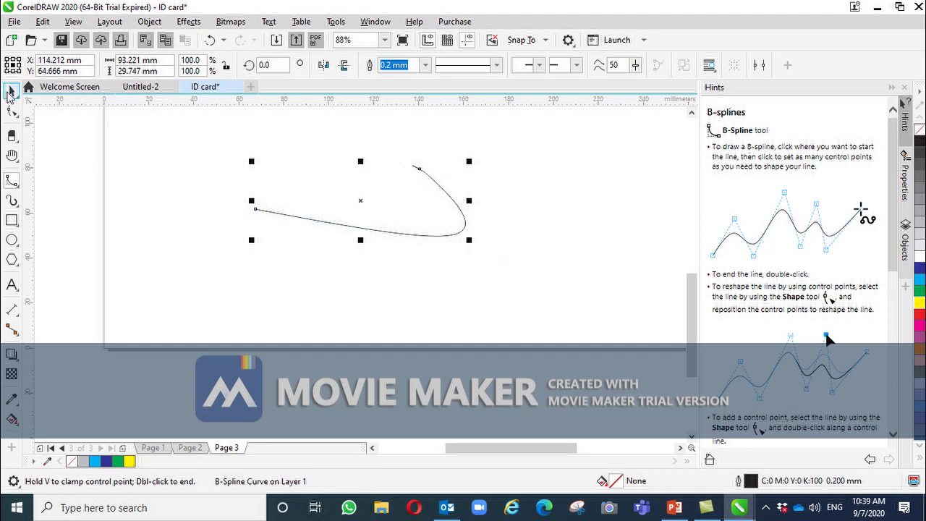
click(459, 209)
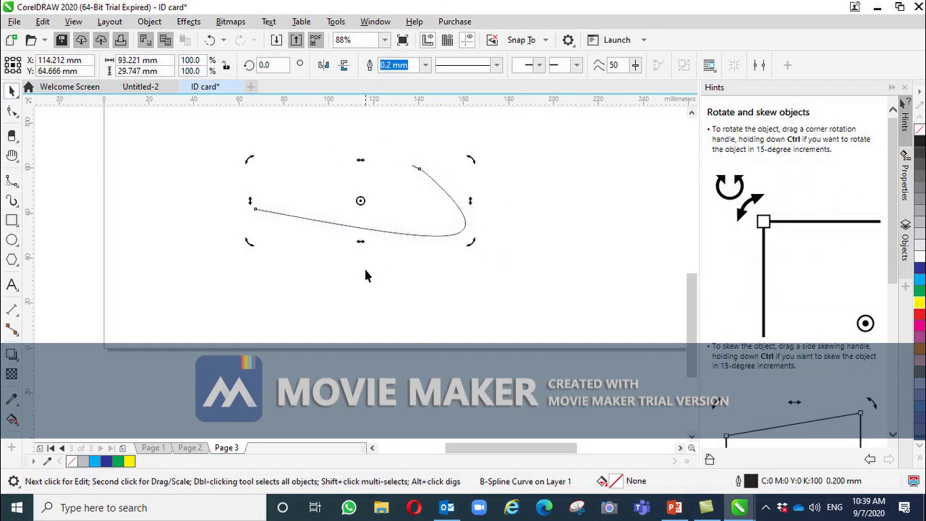
click(364, 269)
click(434, 224)
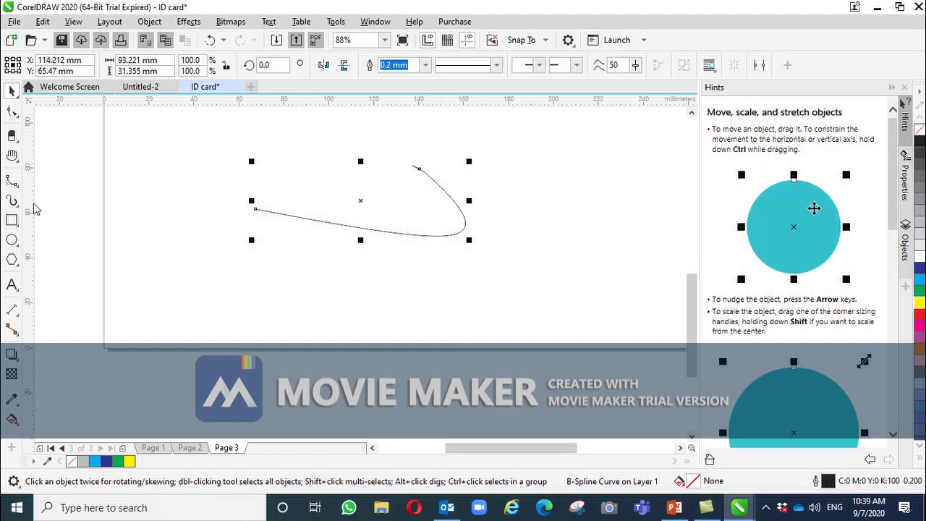
Step: Draw an open angled curve about 44 by 20 mm with the B-Spline tool, starting at the bend of the hook-shaped curve
click(11, 180)
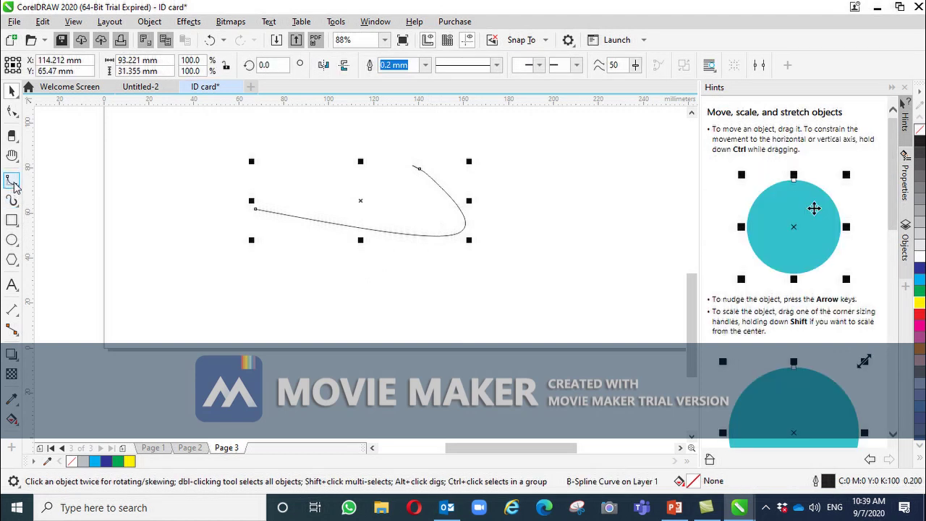
click(464, 231)
click(566, 213)
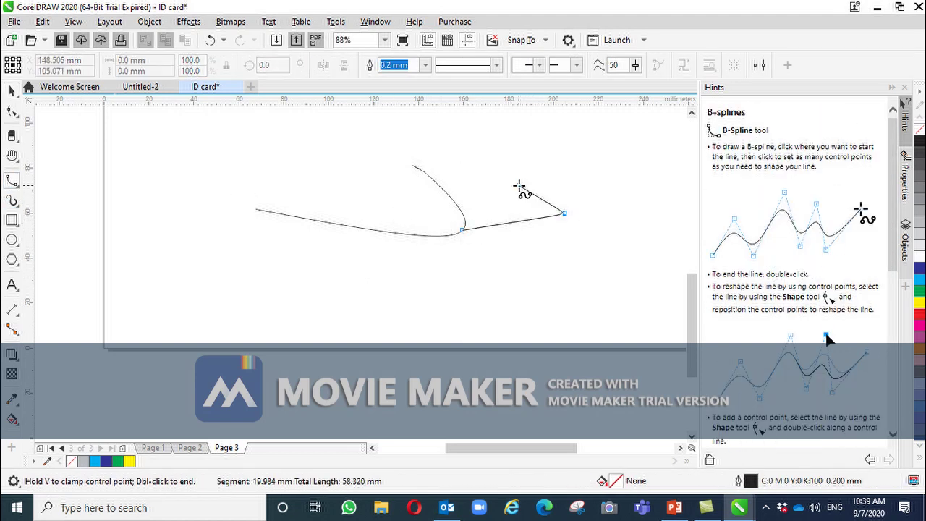
click(519, 186)
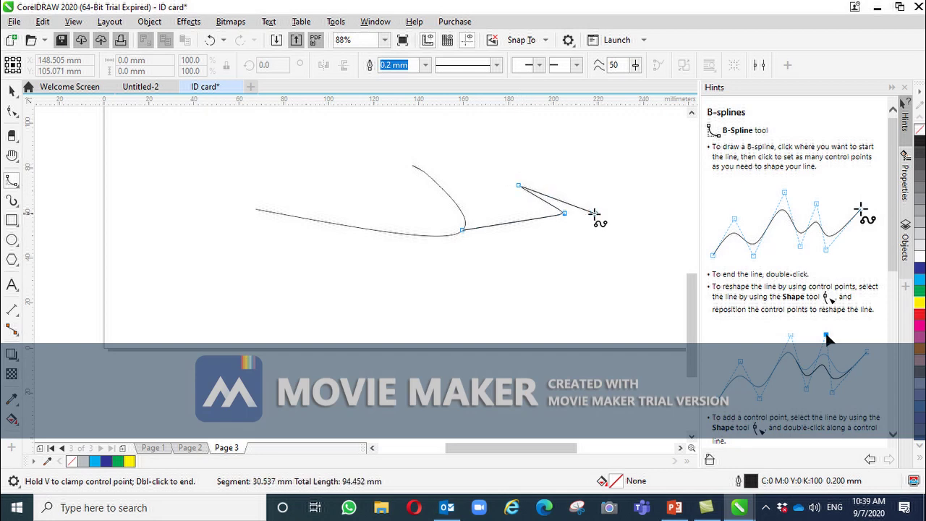
double_click(519, 183)
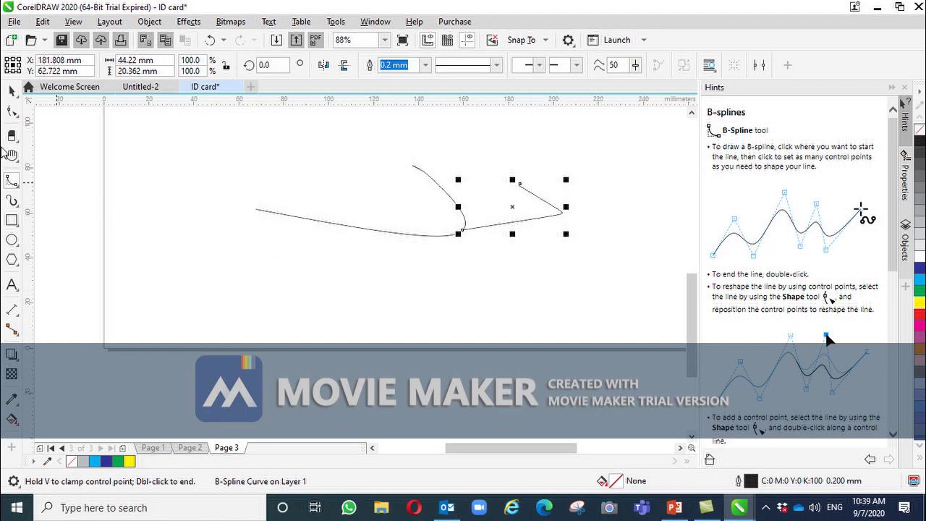
Step: Delete the angled B-spline and the hook-shaped curve
click(13, 92)
key(Escape)
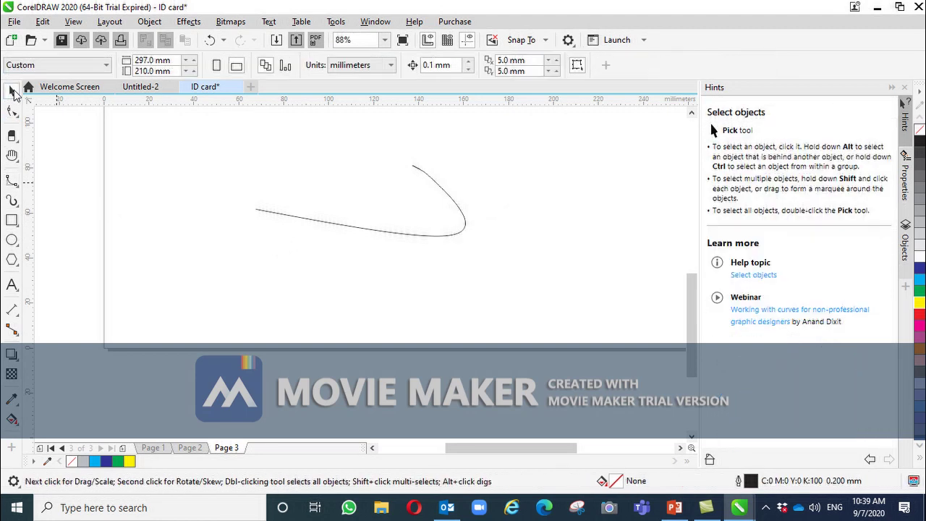
drag(609, 203, 593, 295)
key(Delete)
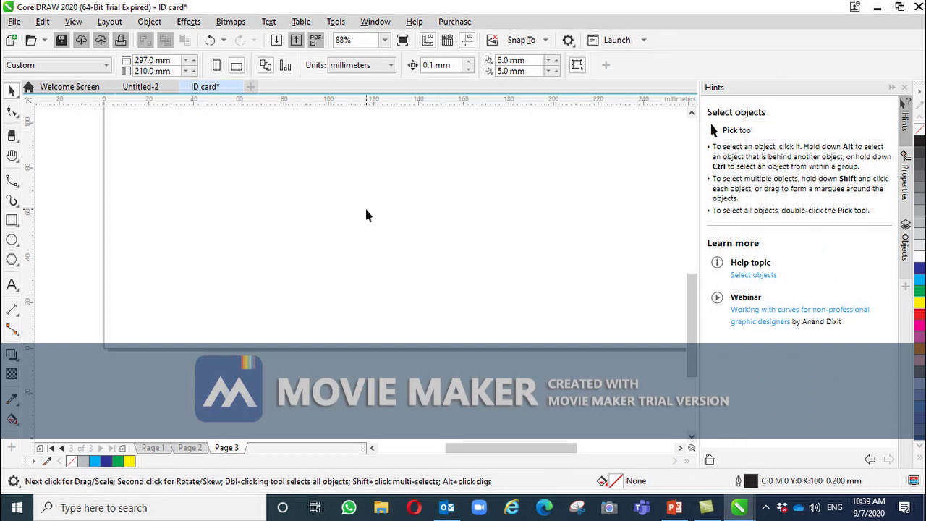
Step: Draw a rounded triangular outline about 86 by 62 mm near the page's lower-left area with the Polyline tool
click(12, 181)
click(18, 190)
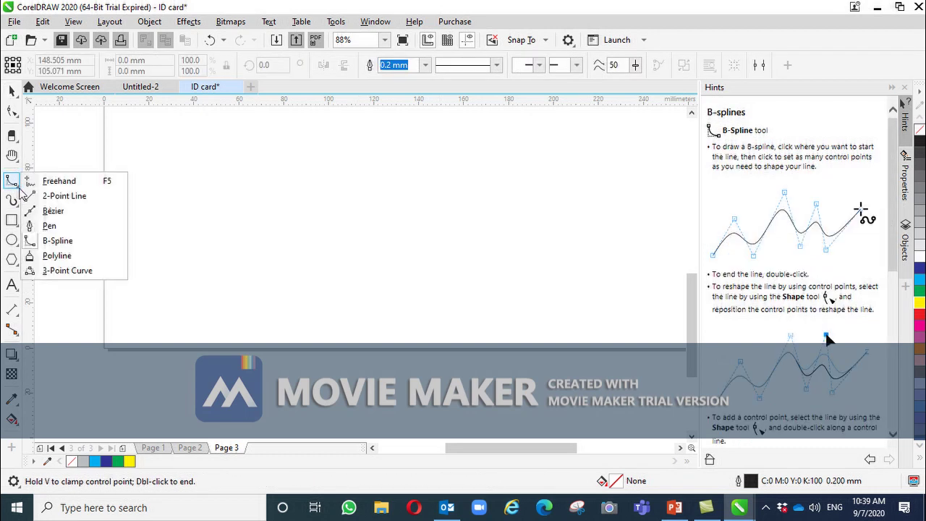
click(56, 256)
mouse_move(306, 164)
mouse_down()
mouse_move(412, 224)
mouse_move(407, 281)
mouse_move(247, 293)
mouse_move(315, 157)
mouse_move(307, 164)
mouse_up()
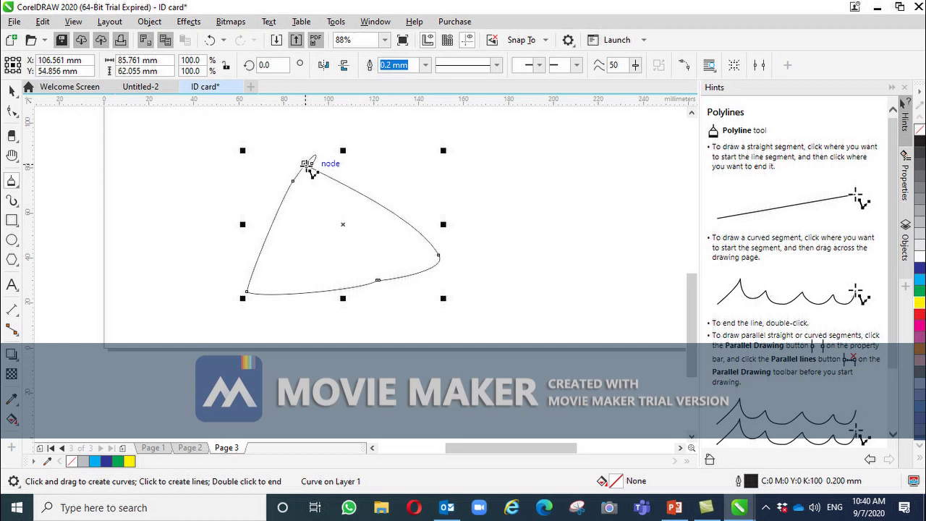
Step: Draw a small open V-shaped polyline of two straight segments, about 19 by 8 mm, to the left of the triangular outline
click(161, 215)
click(204, 205)
double_click(173, 221)
Step: Delete the small V-shaped polyline and the rounded triangular outline
click(12, 92)
click(12, 92)
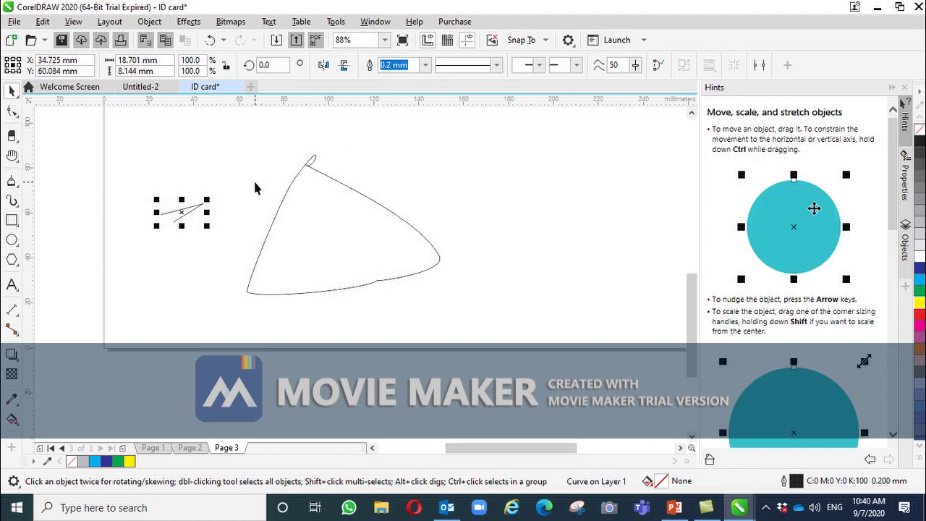
key(Delete)
click(283, 202)
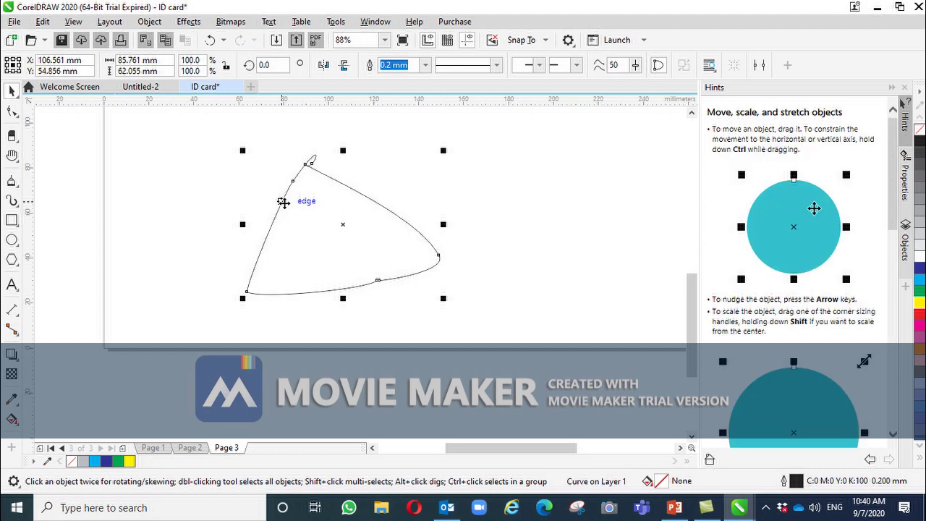
key(Delete)
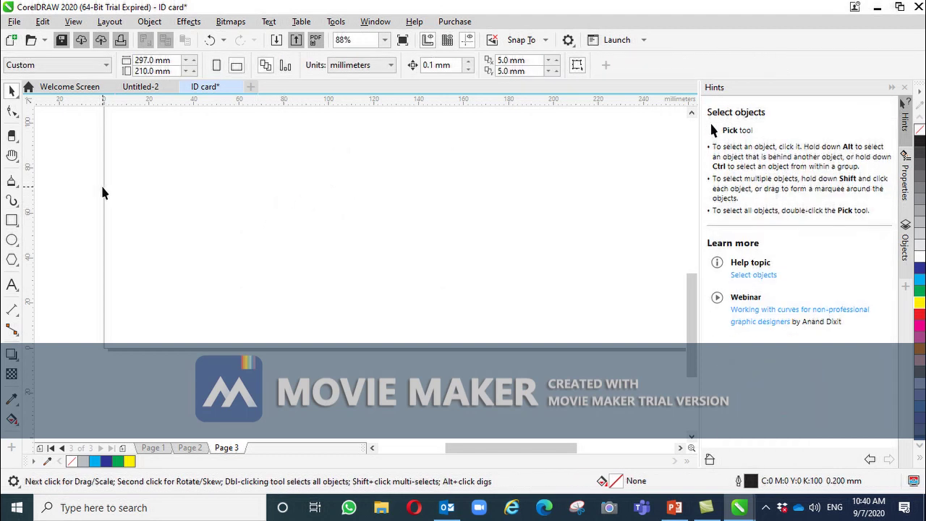
Step: Draw an arc bulging to the right, about 78 by 54 mm, with the 3-Point Curve tool
click(11, 180)
click(18, 187)
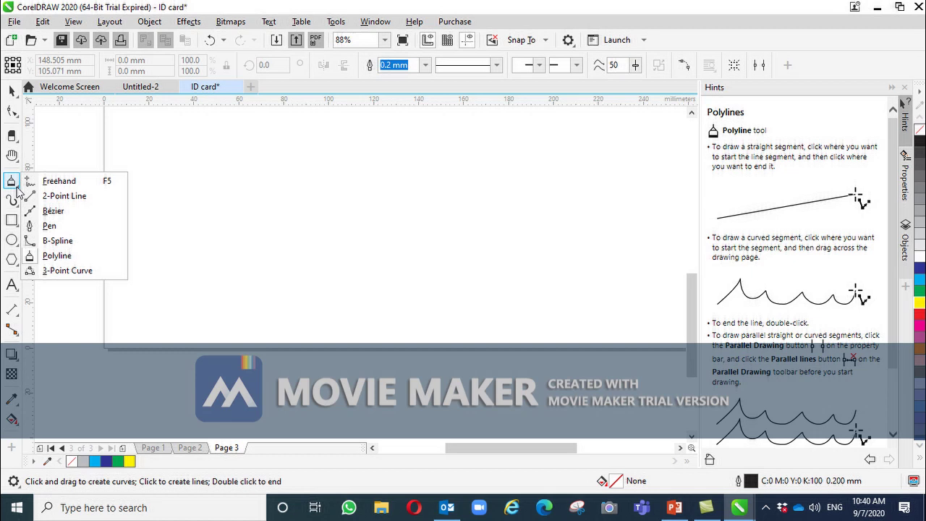
click(72, 271)
drag(310, 170, 332, 289)
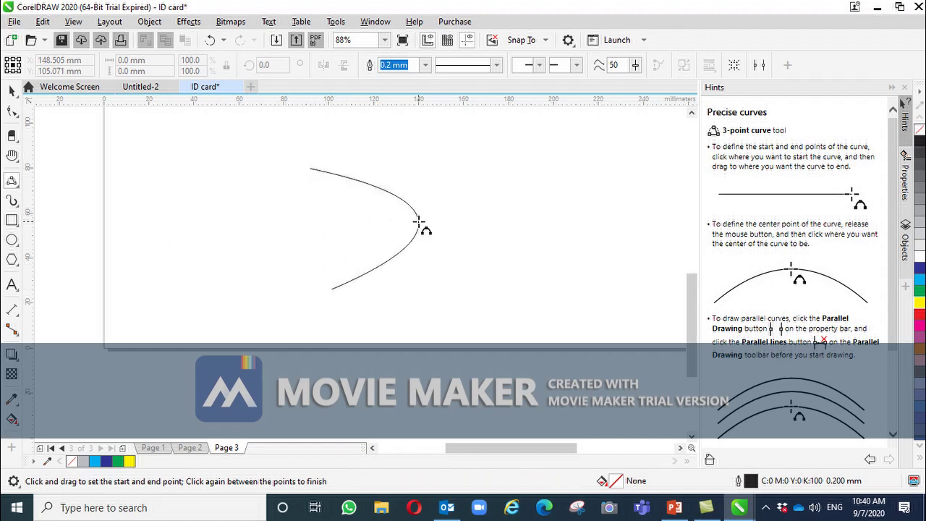
click(489, 224)
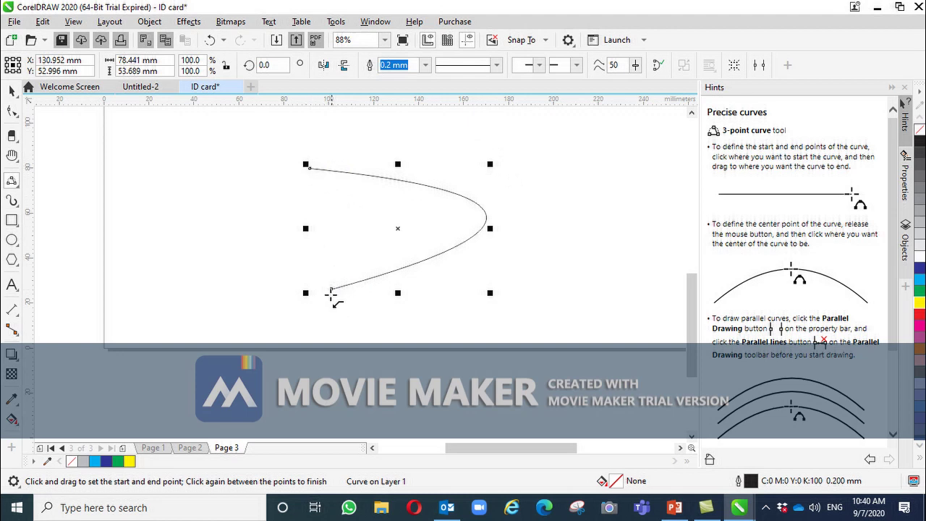
Step: Move the three-point curve about 6 mm to the left and delete it
mouse_move(398, 227)
mouse_down()
mouse_move(424, 233)
mouse_move(348, 252)
mouse_move(384, 230)
mouse_up()
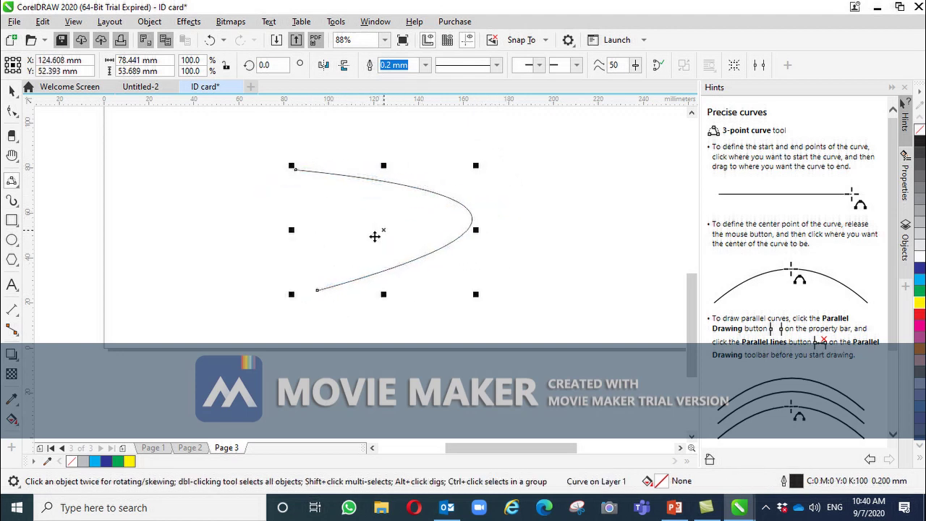
key(Delete)
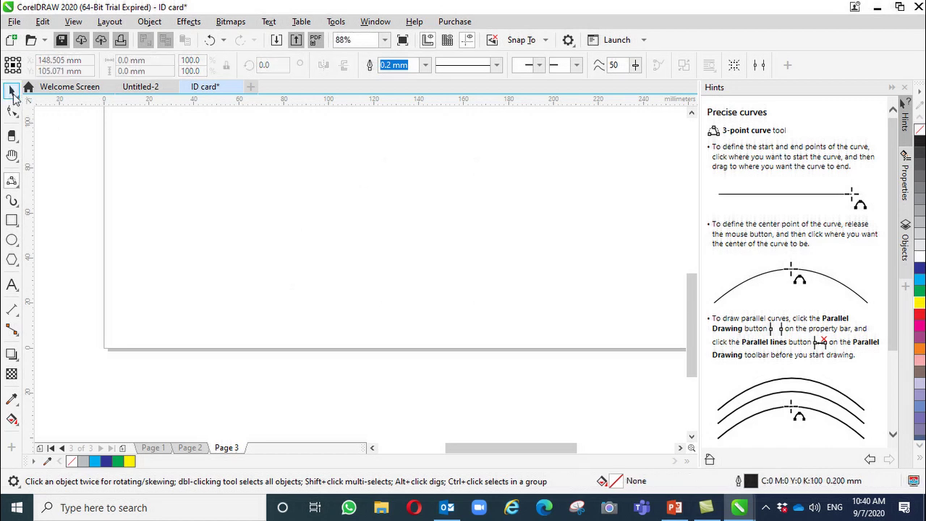
Step: Paint two crossing diagonal strokes with the Artistic Media tool, using the preset mode at 10 mm stroke width
click(17, 187)
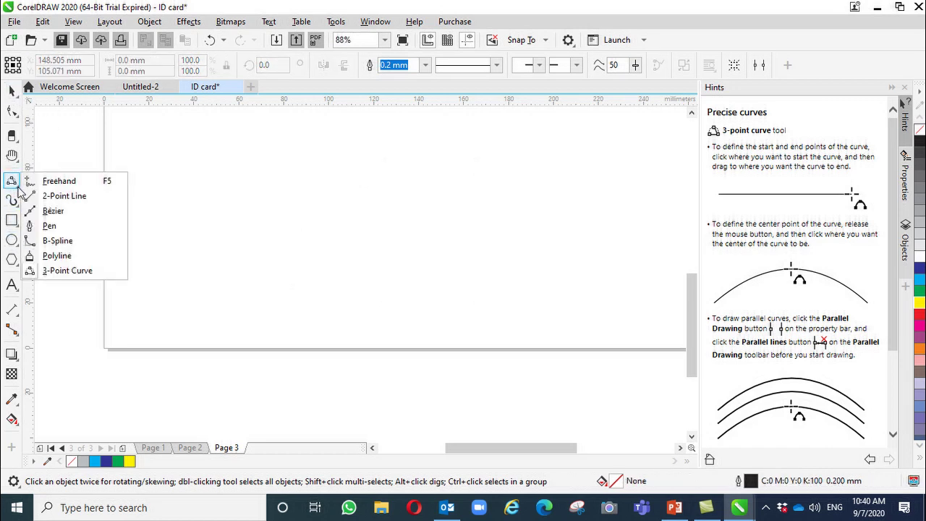
mouse_move(20, 206)
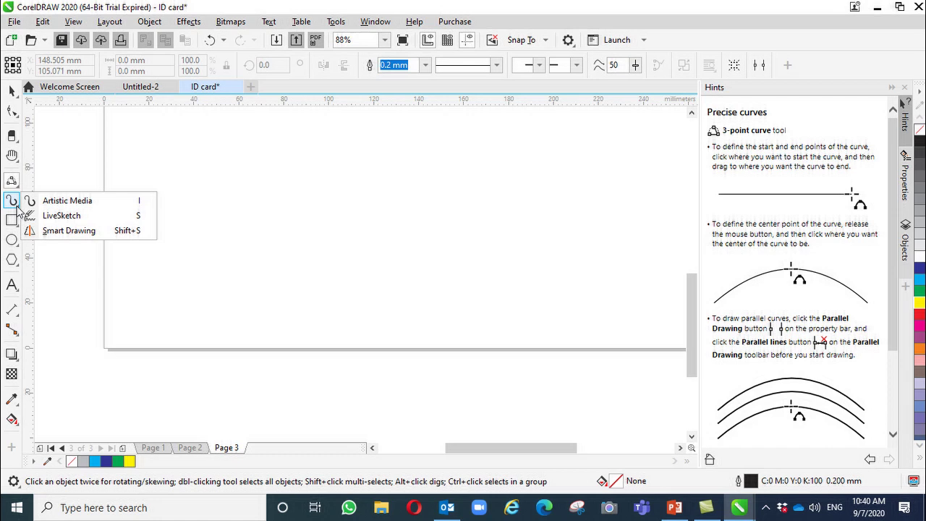
click(63, 202)
mouse_move(300, 170)
mouse_down()
mouse_move(372, 254)
mouse_move(481, 241)
mouse_up()
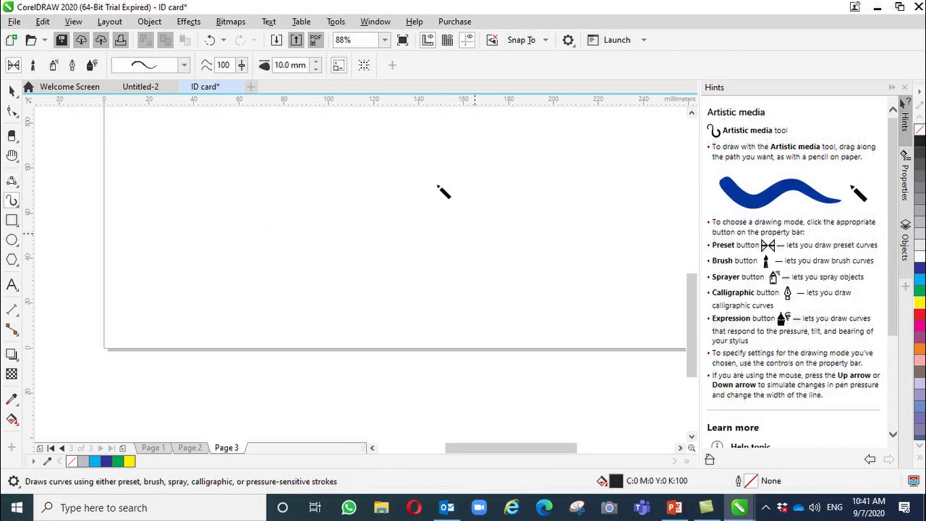
drag(468, 157, 256, 269)
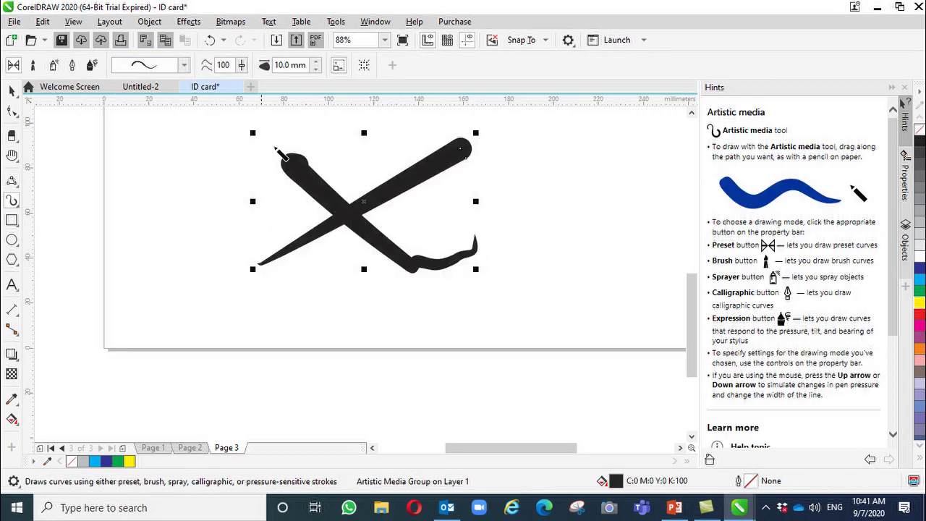
Step: Delete both crossing artistic media strokes
click(273, 315)
click(11, 91)
click(327, 198)
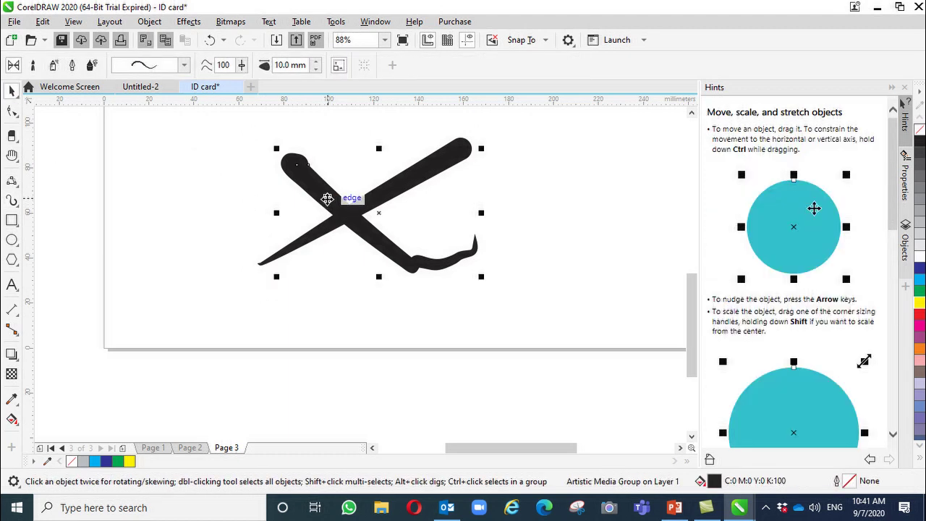
key(Delete)
click(340, 219)
key(Delete)
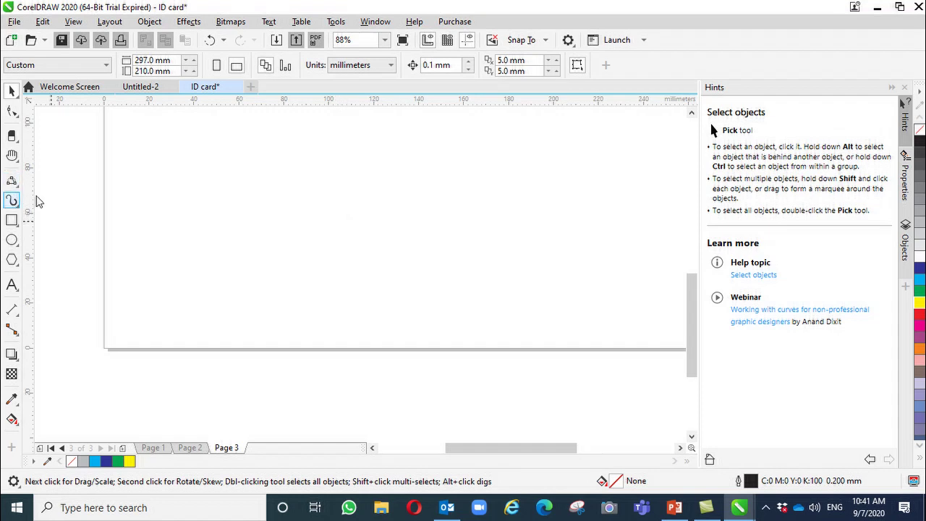
Step: Paint a short curved artistic media stroke about 45 mm wide in the lower middle of the page
click(11, 200)
drag(448, 215, 363, 249)
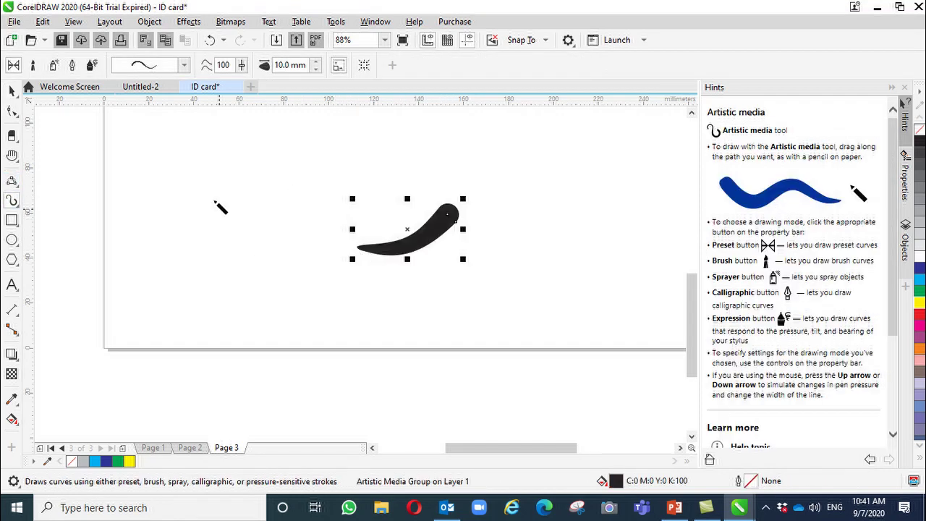
Step: Apply a different tapered preset to the curved stroke and set the freehand smoothing to 88
click(185, 66)
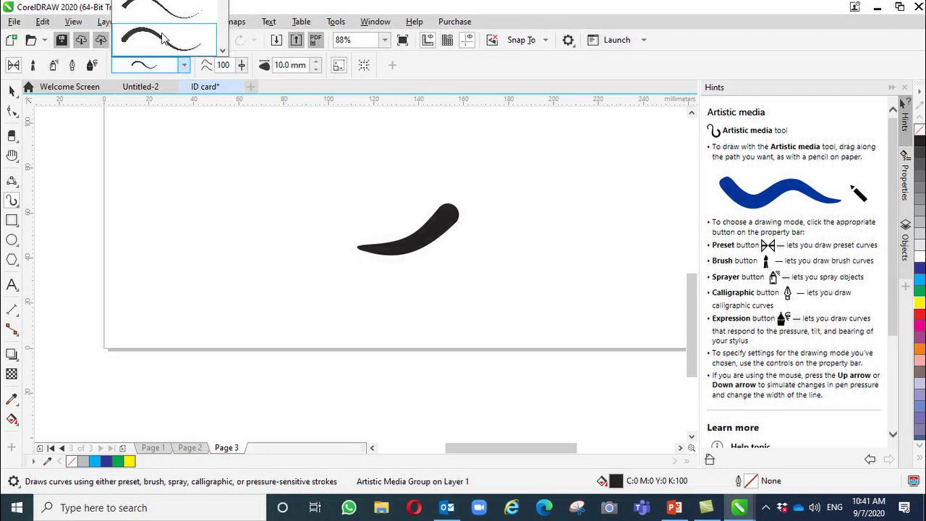
click(165, 37)
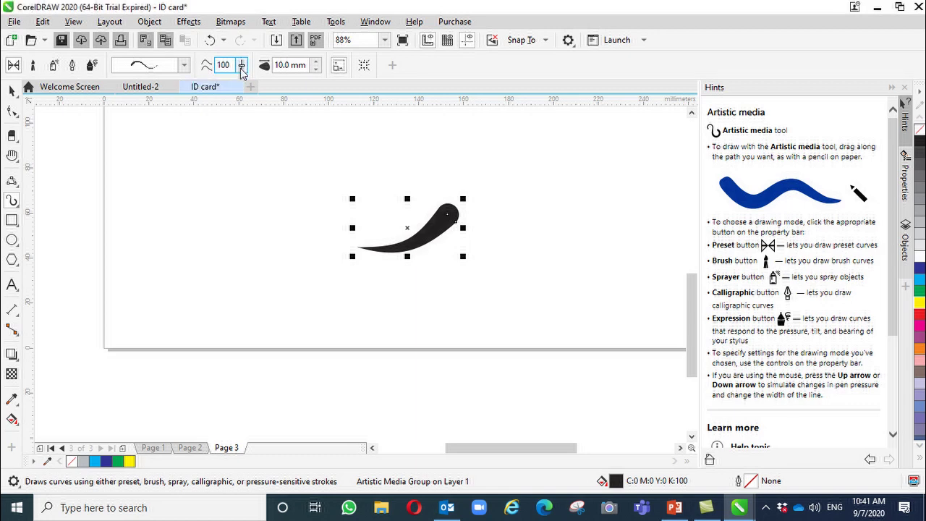
drag(242, 66, 237, 72)
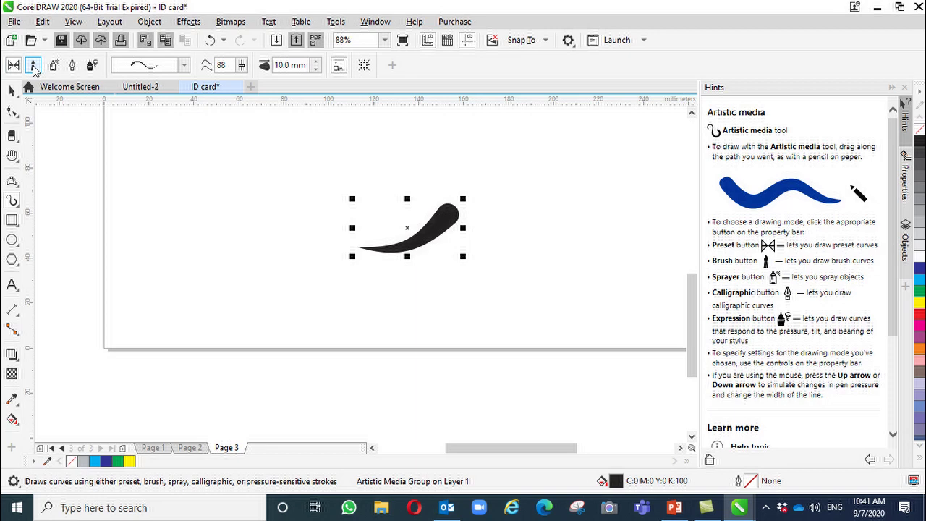
Step: Spray two strokes across the black curved stroke with the Artistic Media Sprayer, using the pink swirl pattern from Brush Strokes
click(34, 66)
click(53, 66)
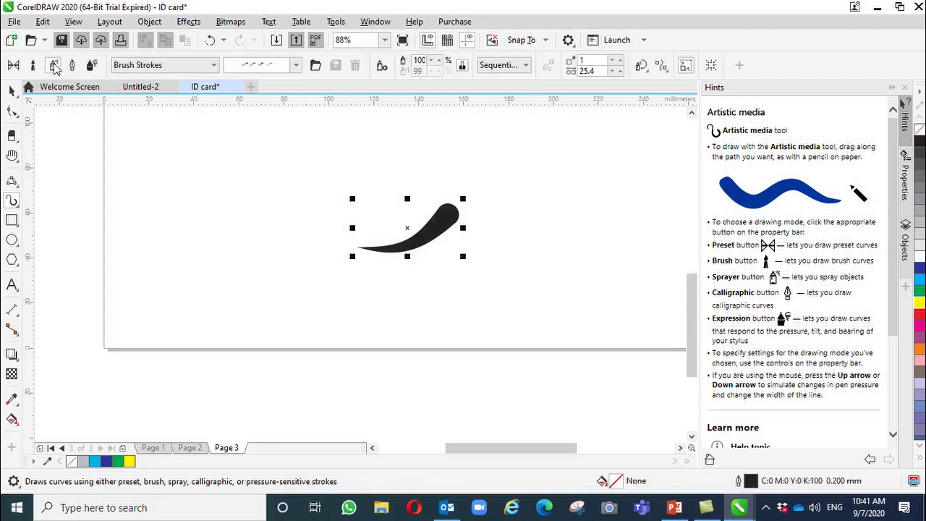
click(212, 67)
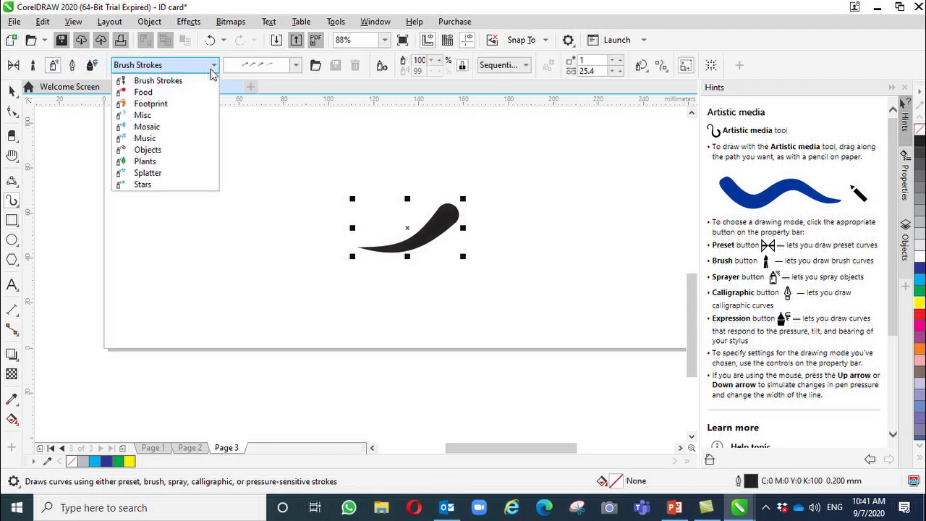
click(295, 67)
click(295, 66)
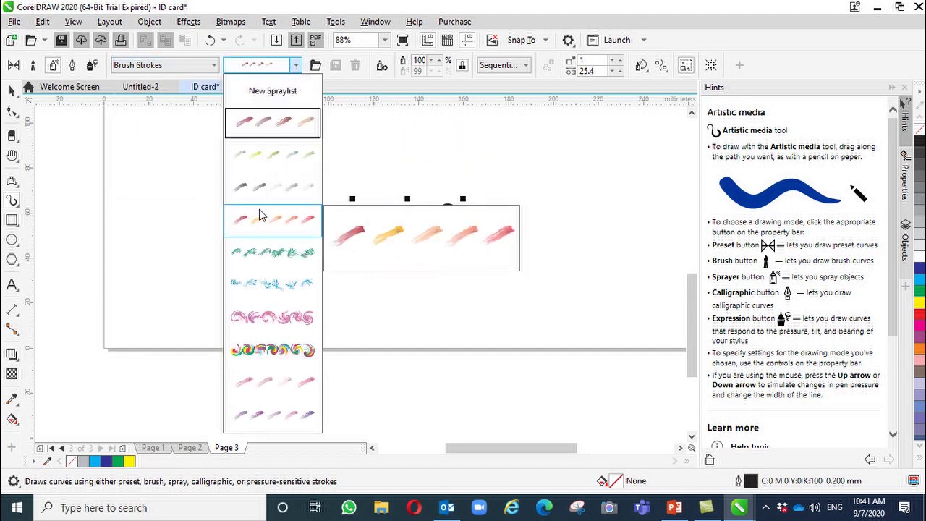
click(269, 318)
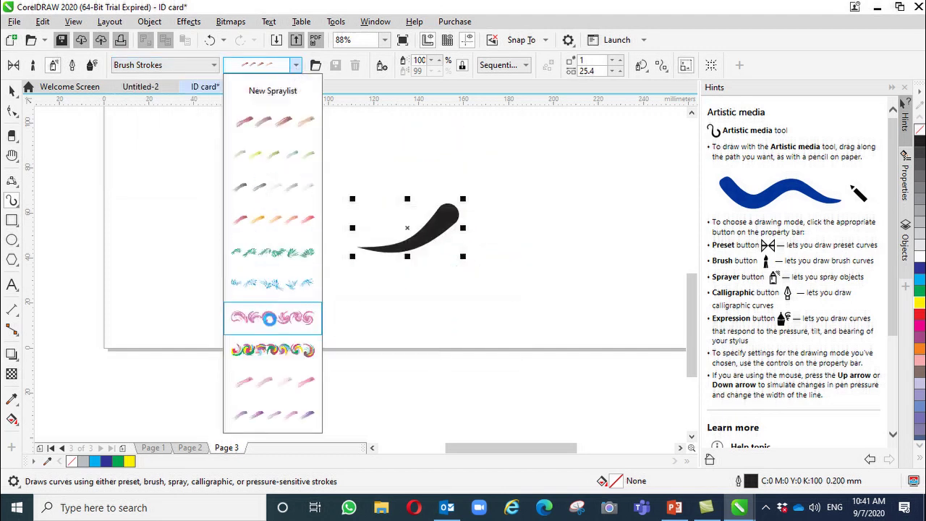
drag(449, 204, 296, 244)
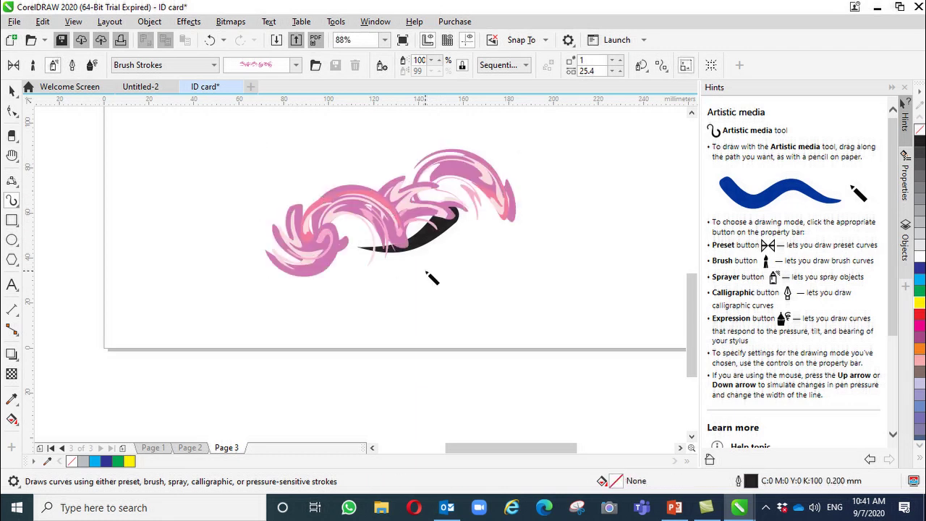
drag(192, 142, 530, 280)
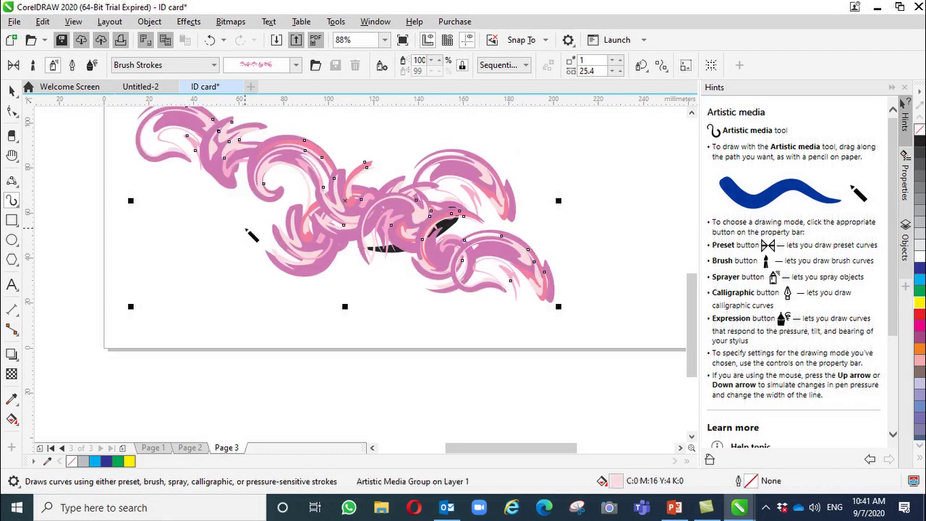